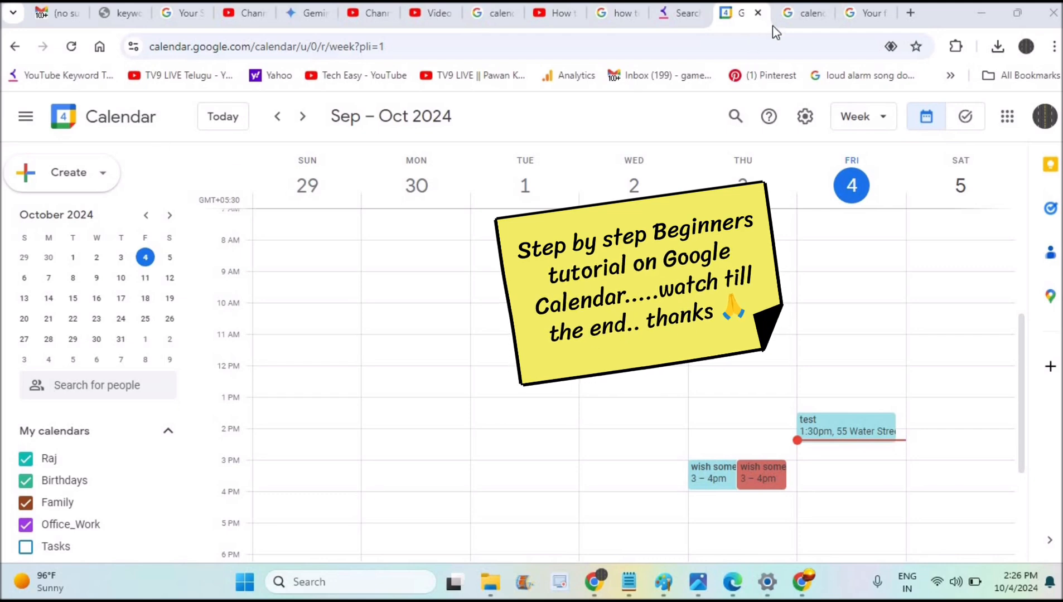
Look over the Google search results for "calendar" and return to the current week in Google Calendar.
click(797, 11)
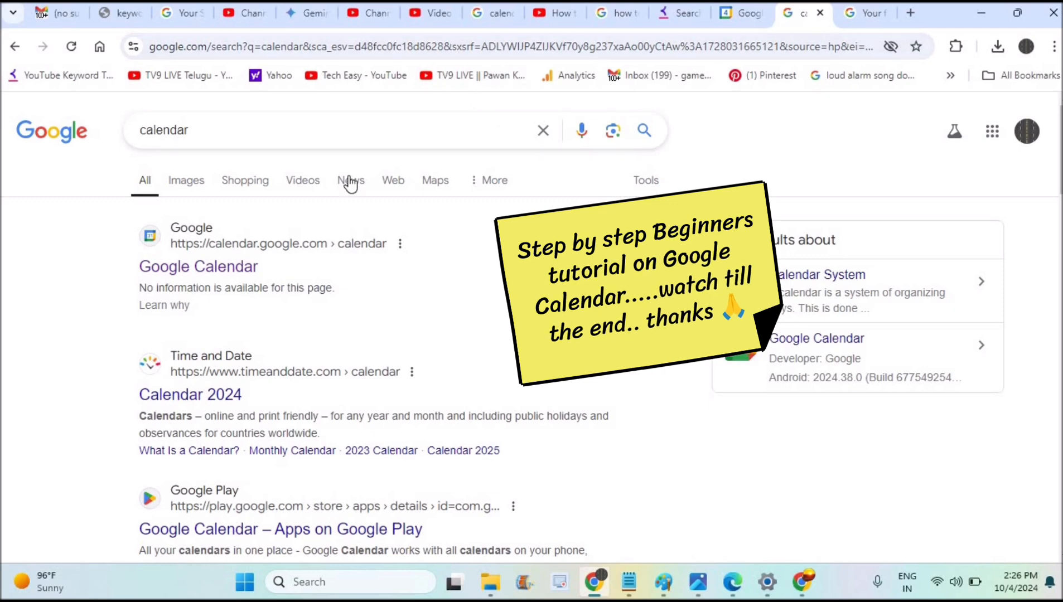
click(279, 131)
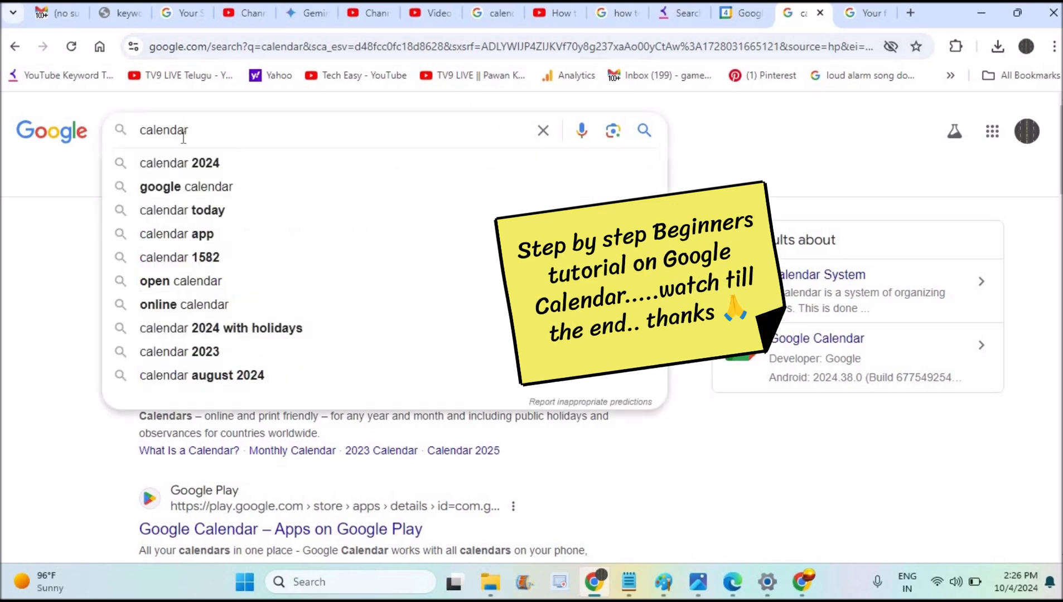
click(52, 320)
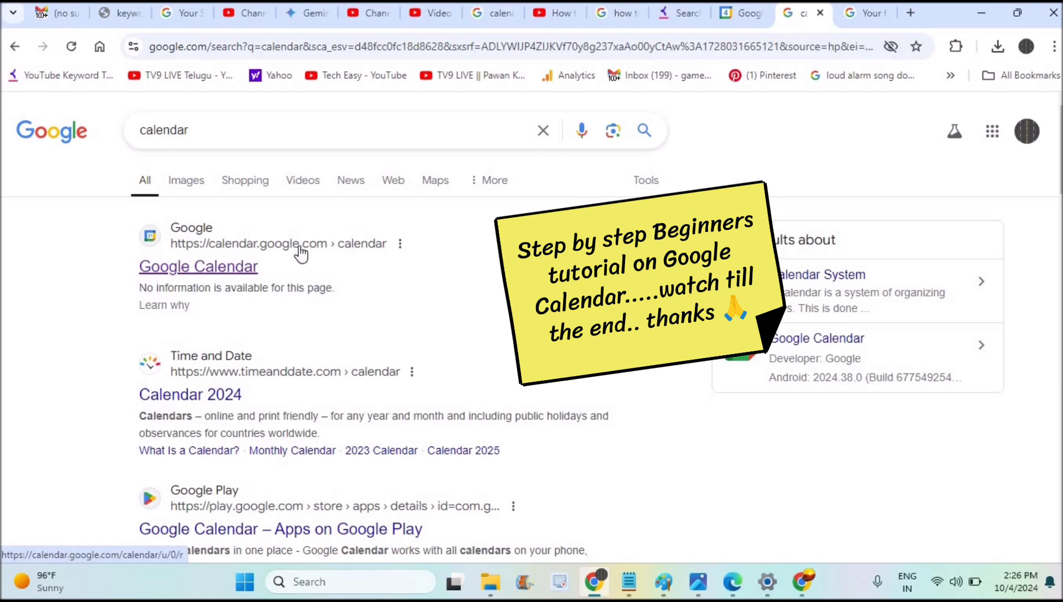
click(728, 13)
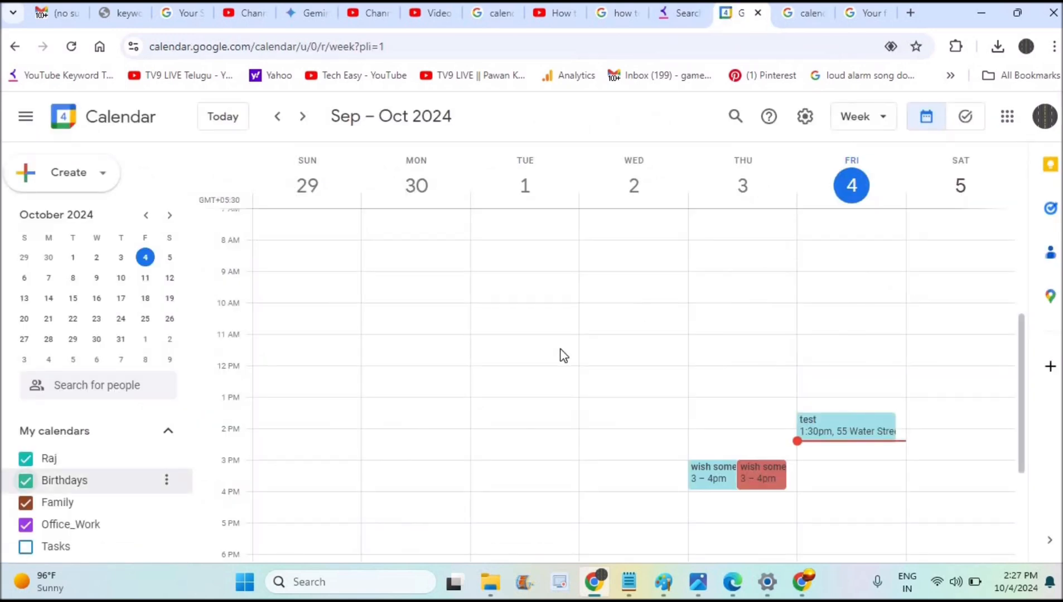
click(243, 125)
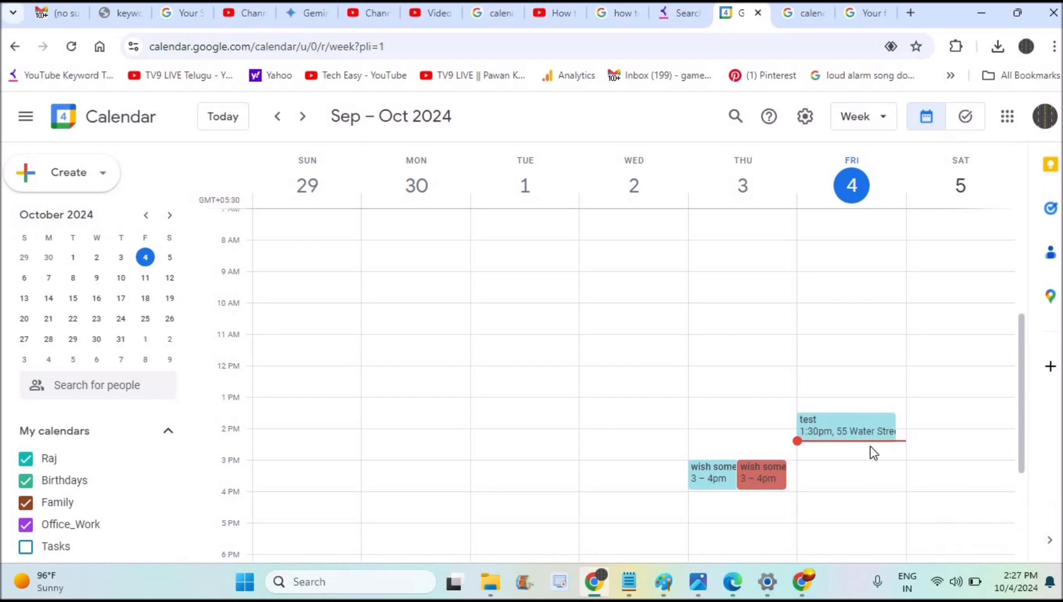
Display the calendar in the Day, Week and Month views in turn.
click(882, 121)
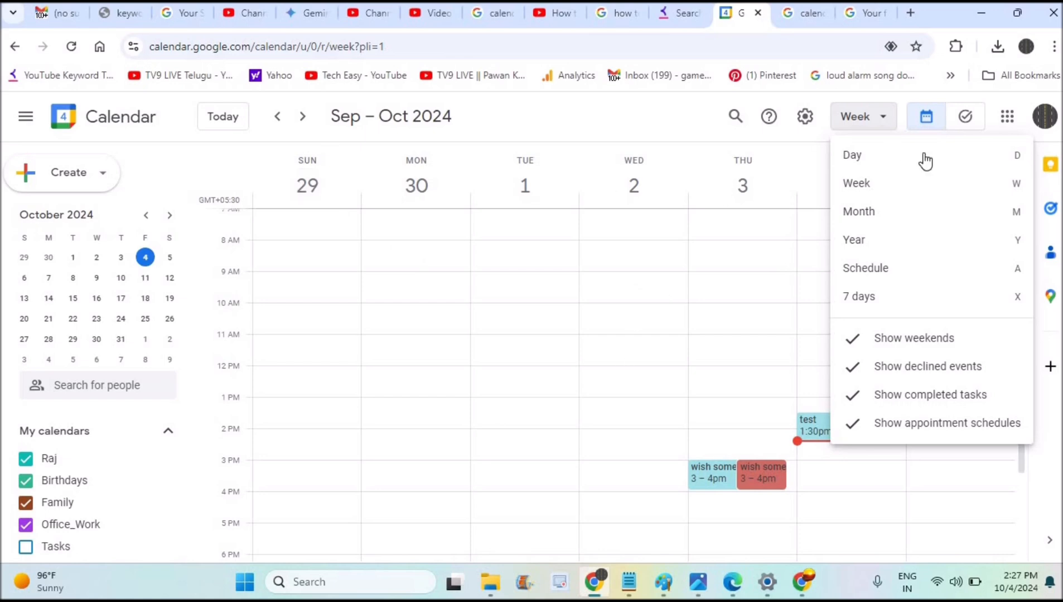
click(874, 167)
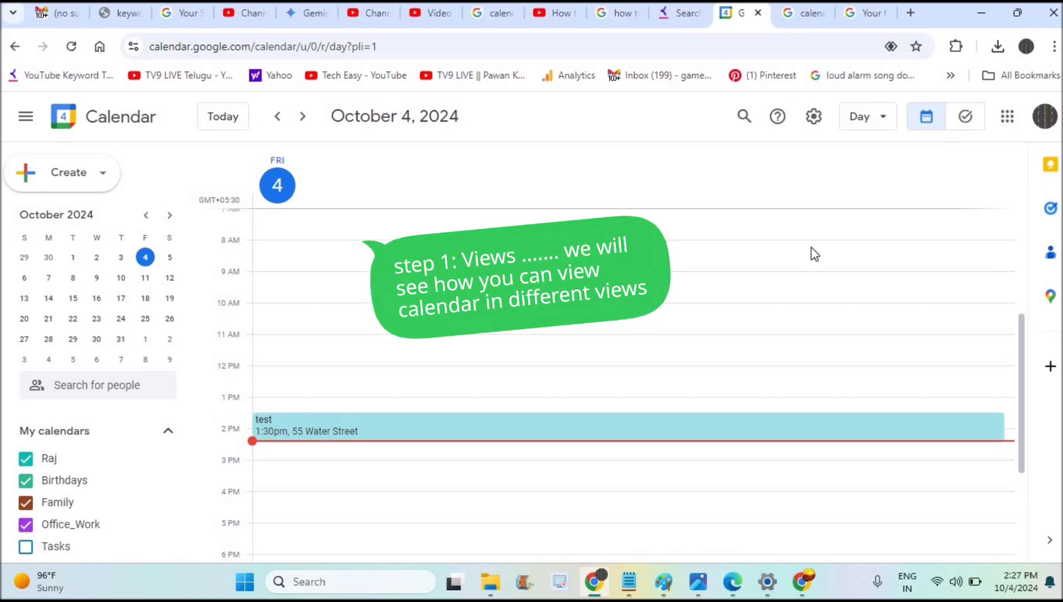
click(878, 119)
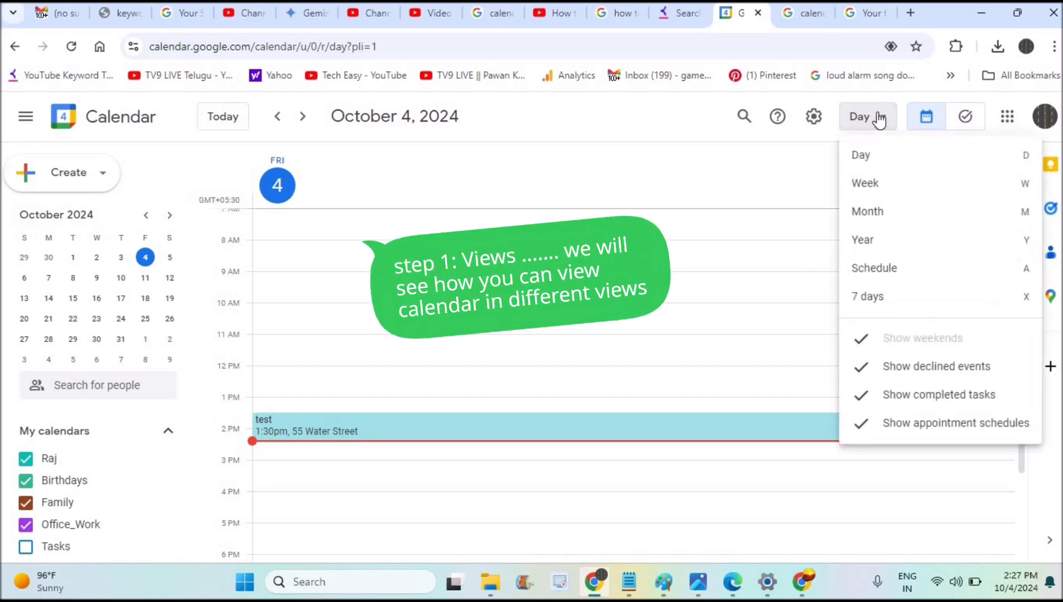
click(892, 182)
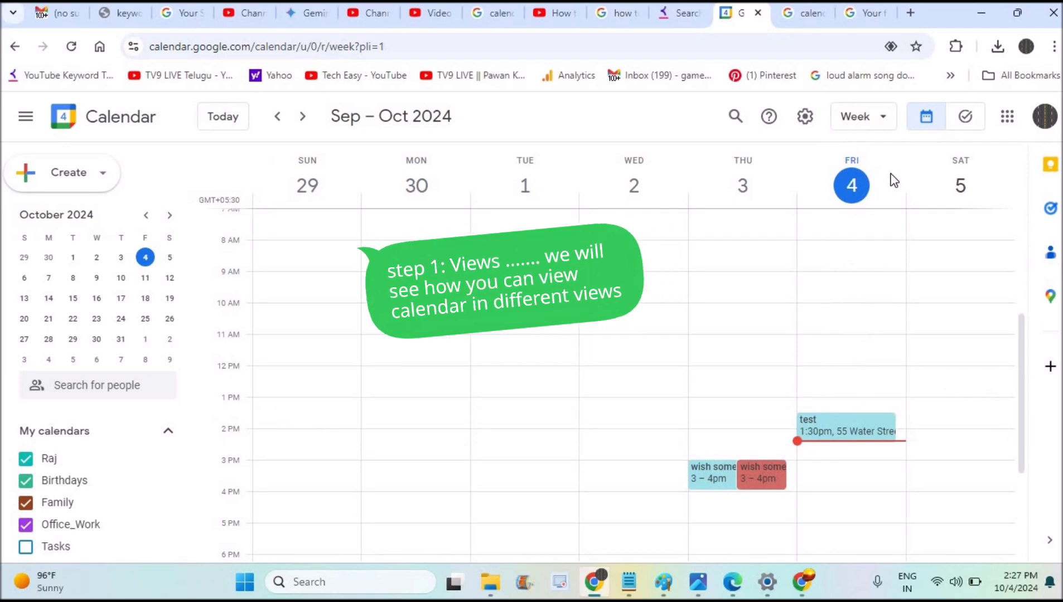
click(881, 125)
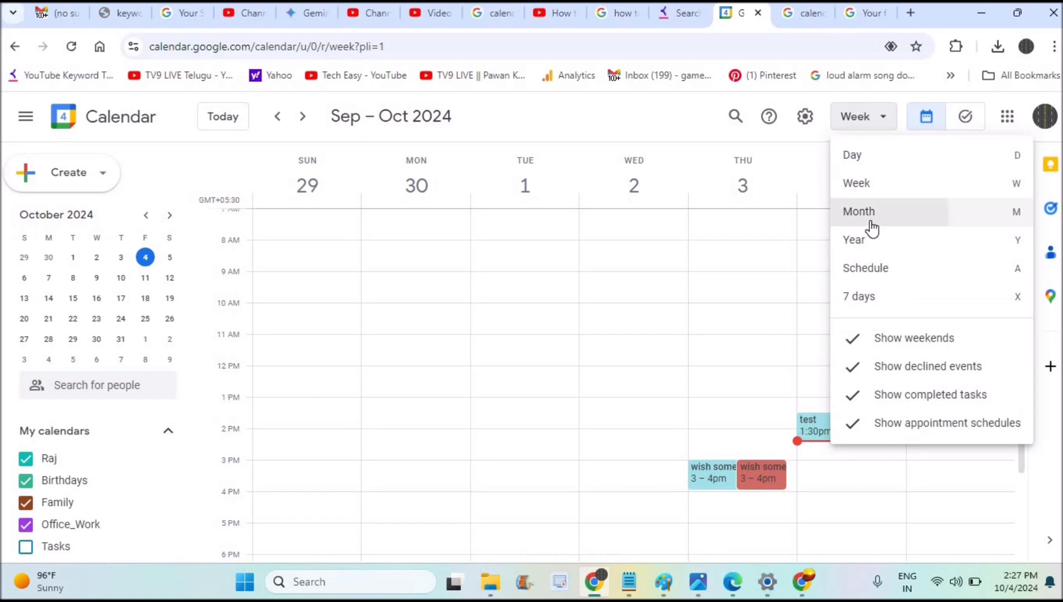
click(871, 224)
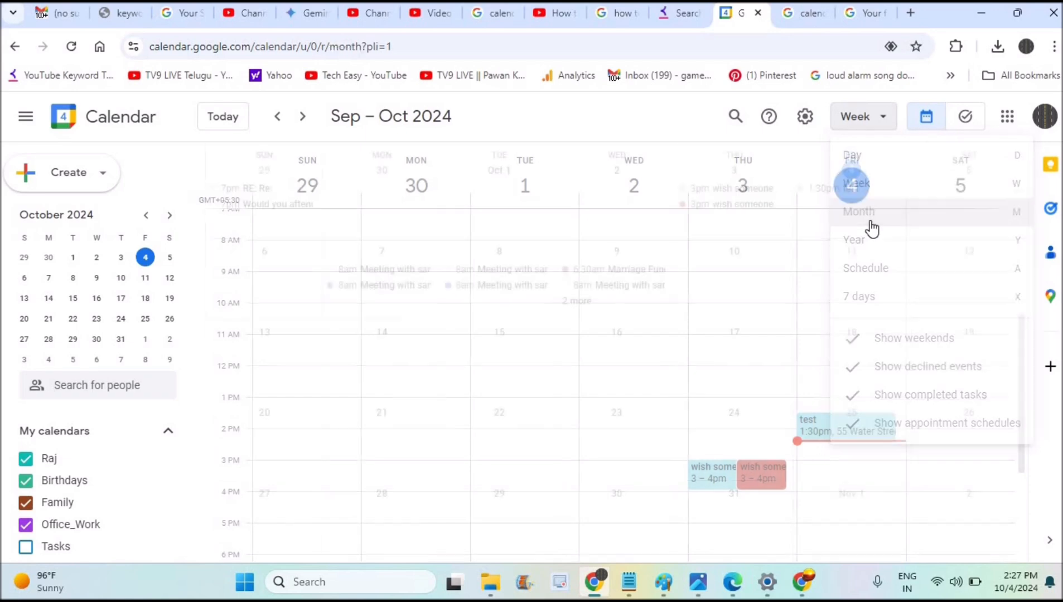
Advance the month view to November 2024, and show November 2, 2024 in the Day view.
click(305, 119)
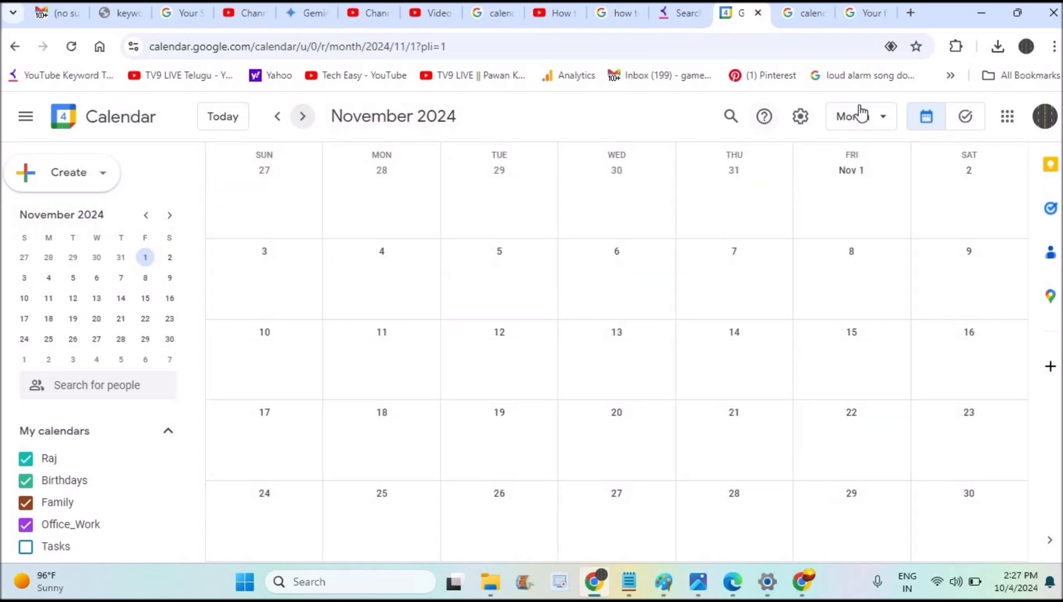
click(880, 117)
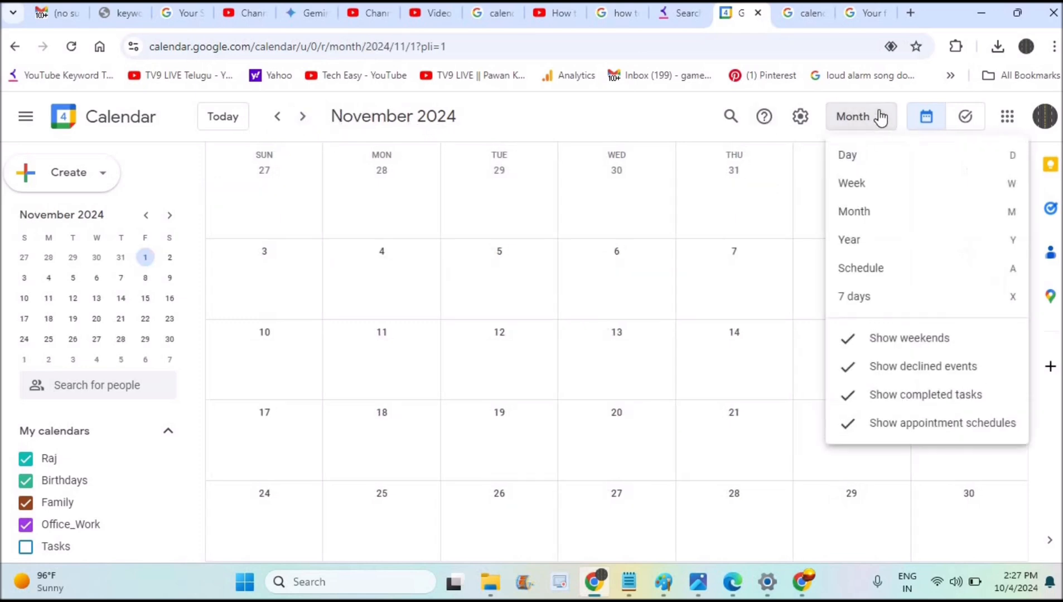
click(880, 154)
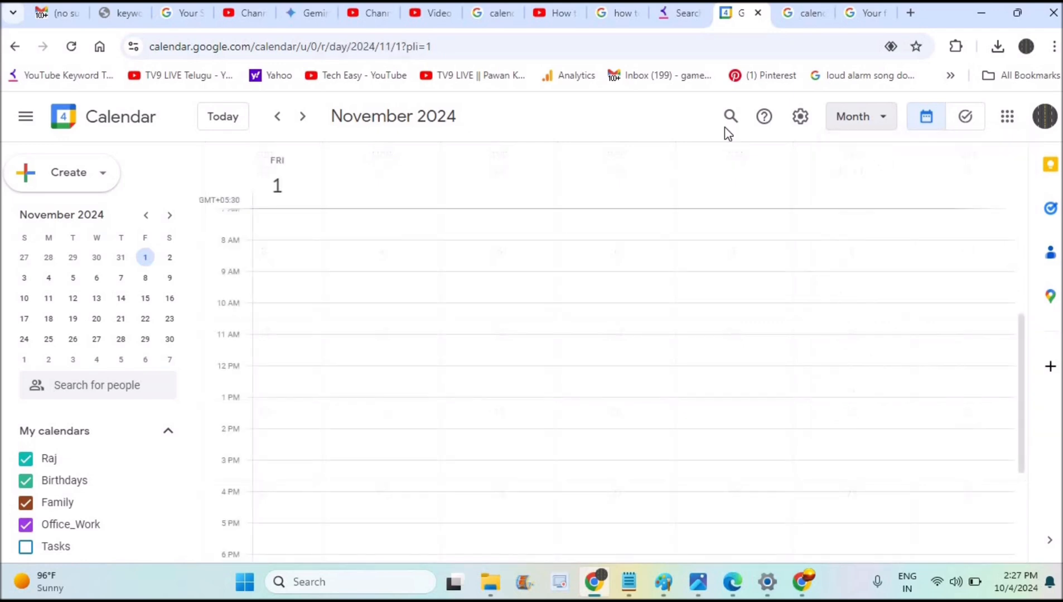
click(301, 118)
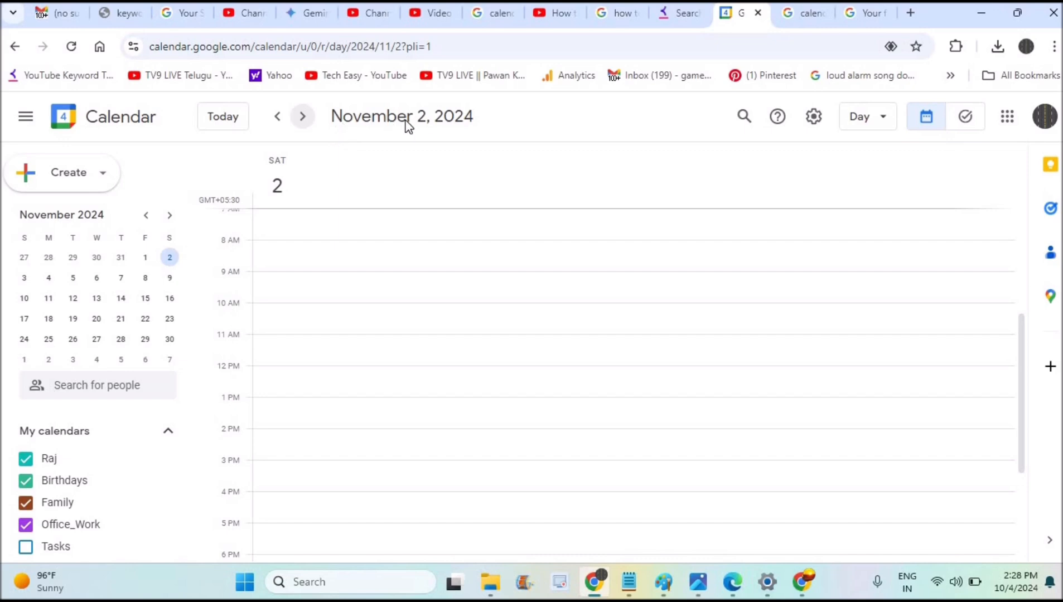
Switch the calendar to the Week view and browse the November 2024 weeks forward and back.
click(876, 123)
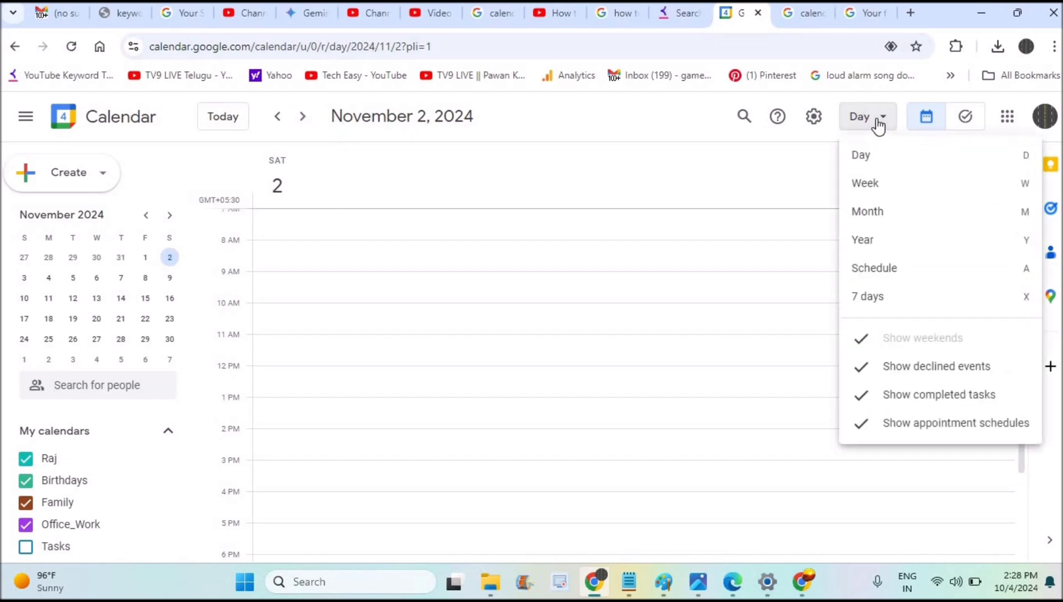
click(891, 188)
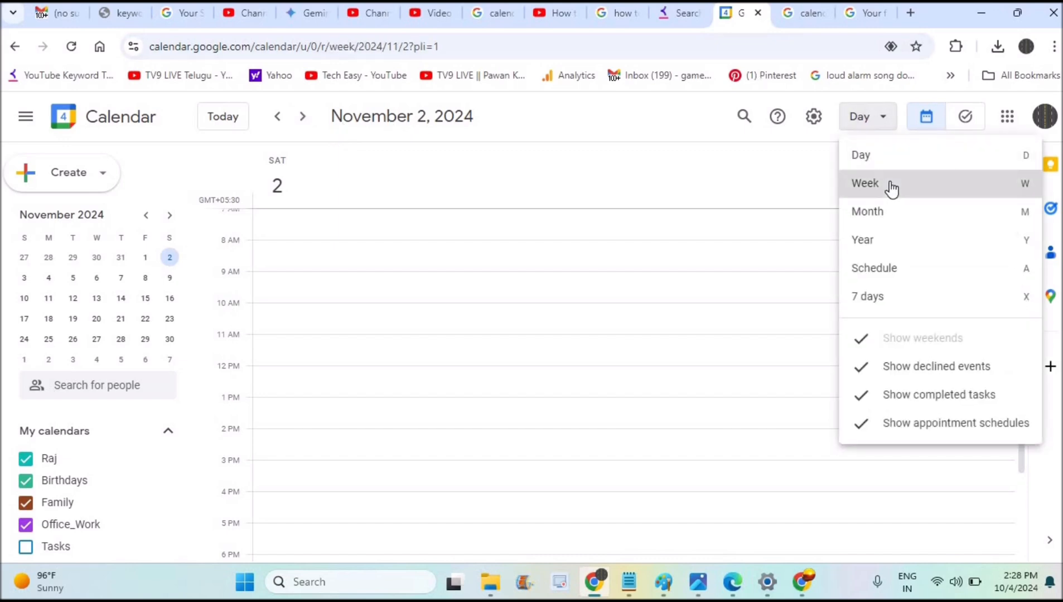
click(298, 116)
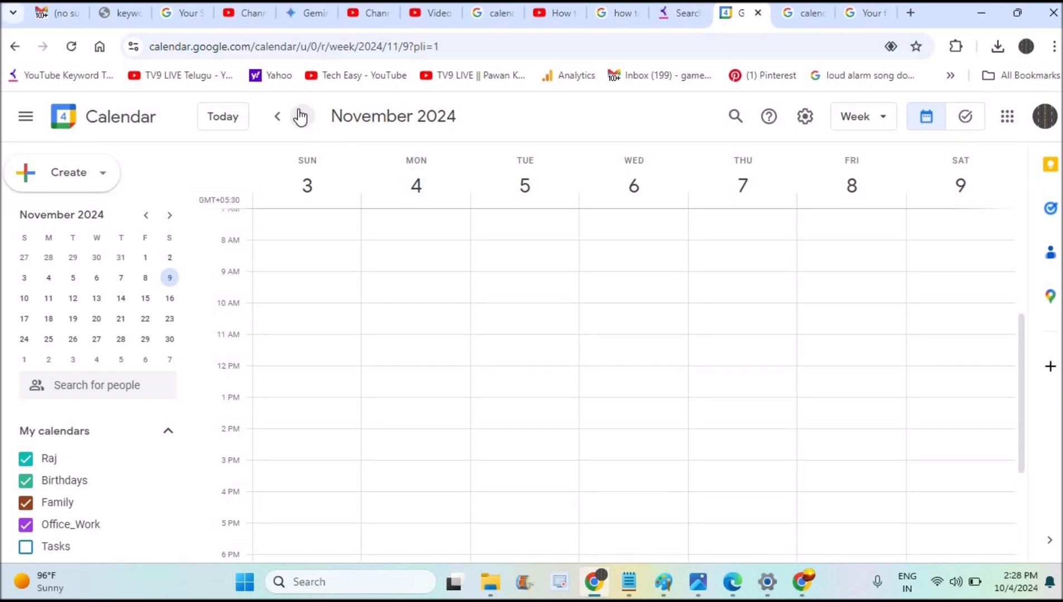
click(301, 116)
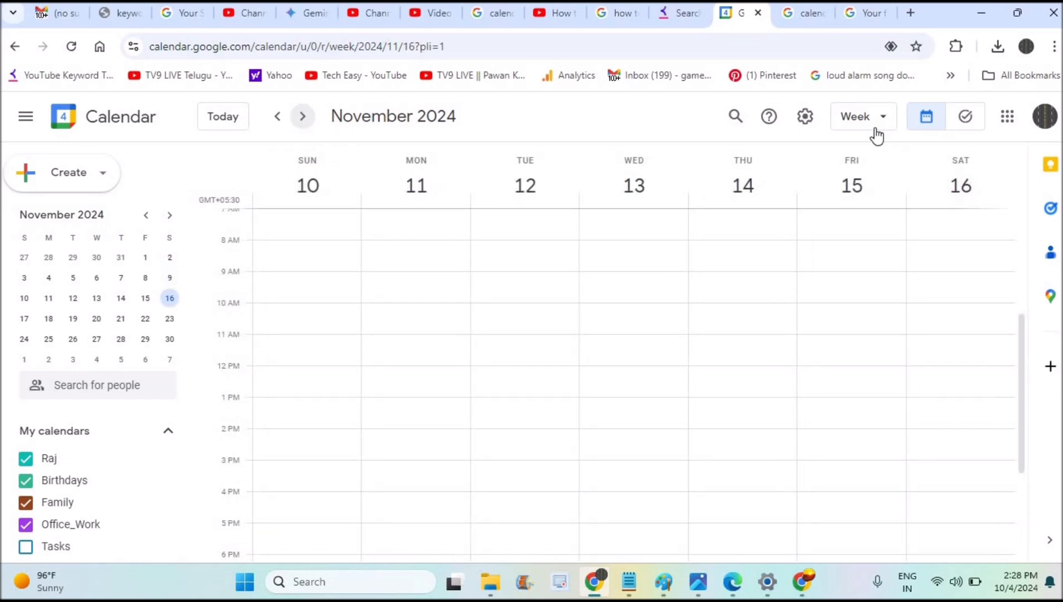
click(278, 118)
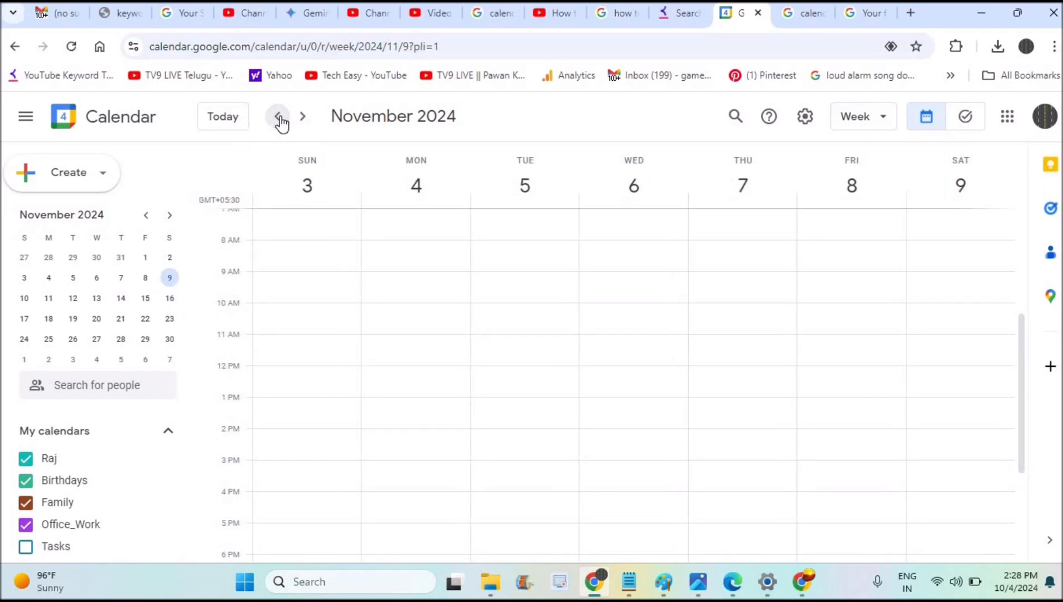
Return to today's week and advance the calendar to the week of October 6–12, 2024.
click(212, 128)
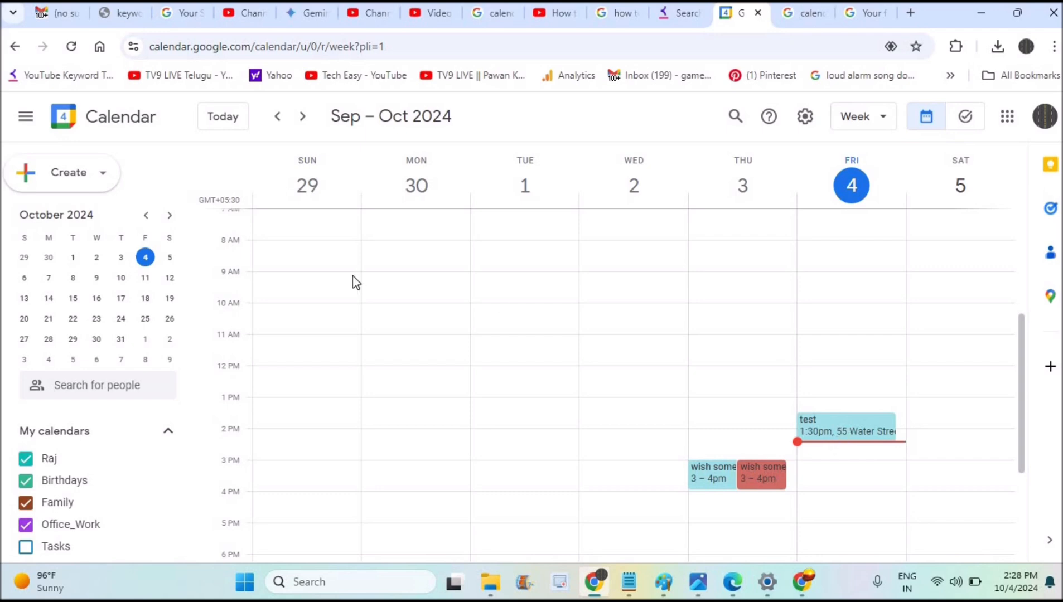
click(301, 117)
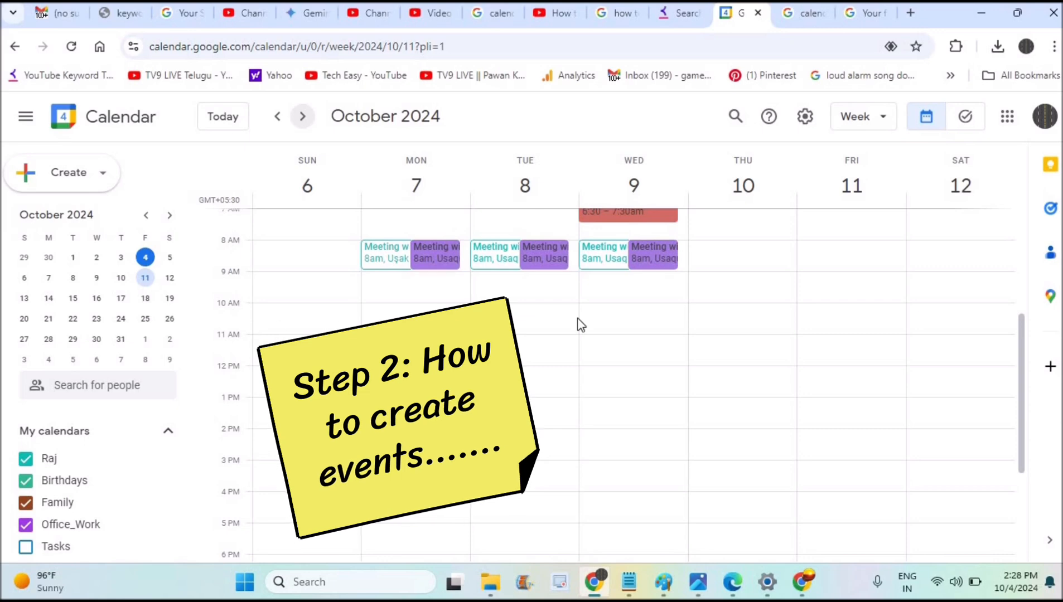
click(734, 322)
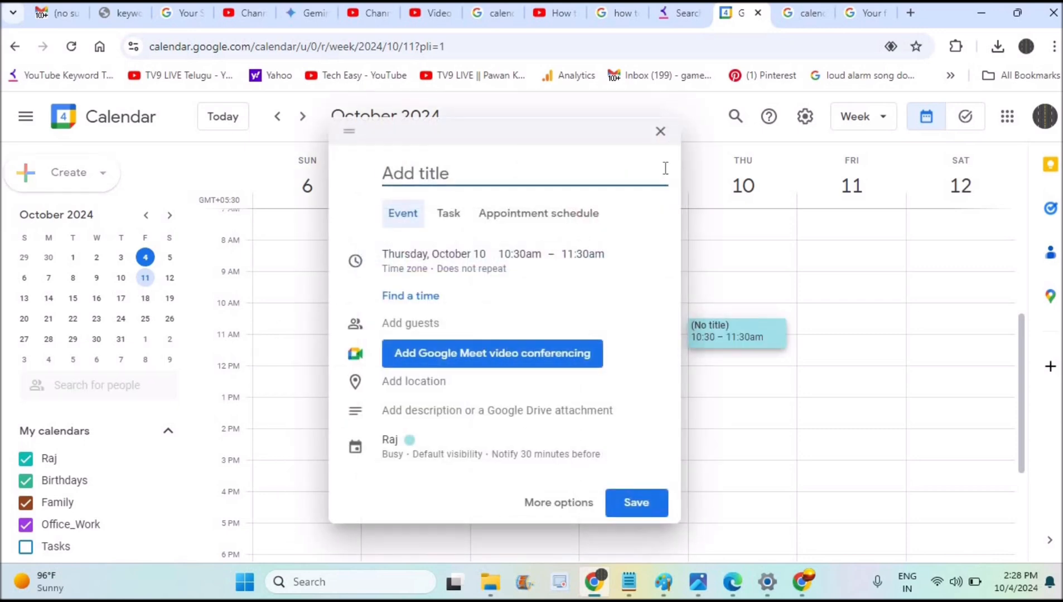
click(660, 135)
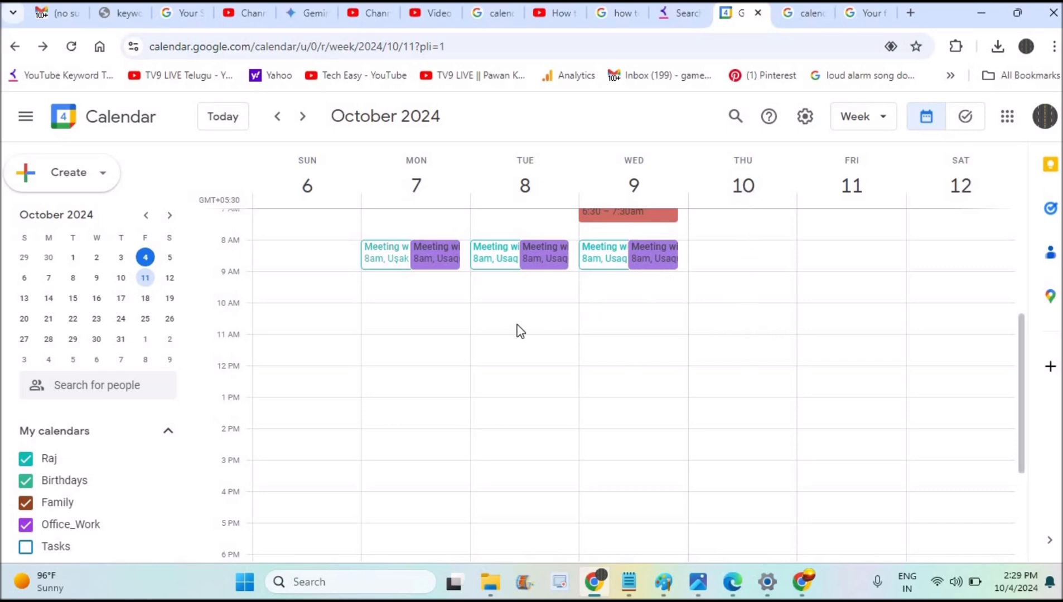
click(729, 316)
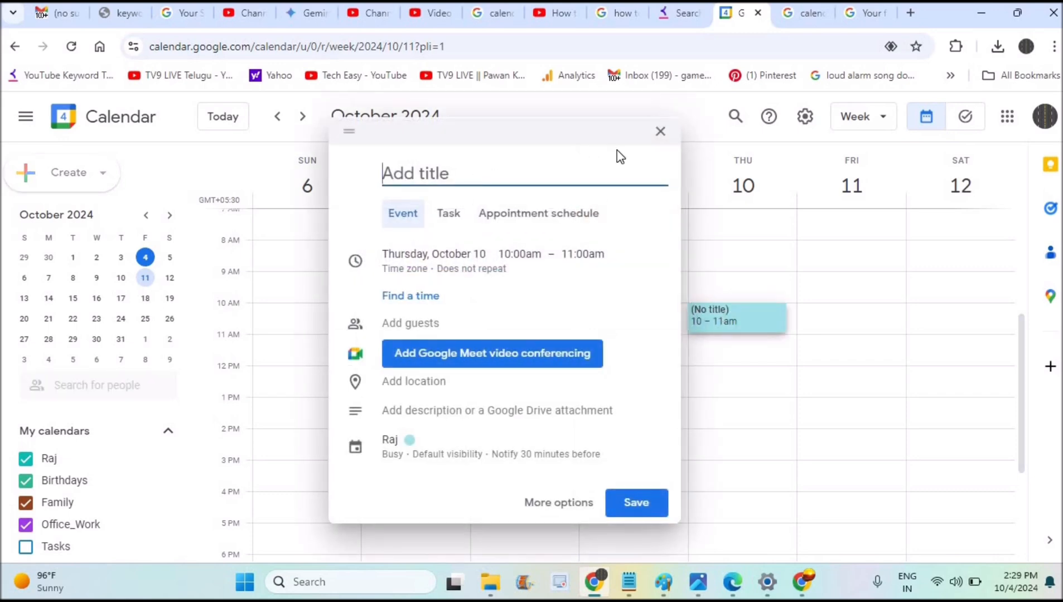
click(661, 131)
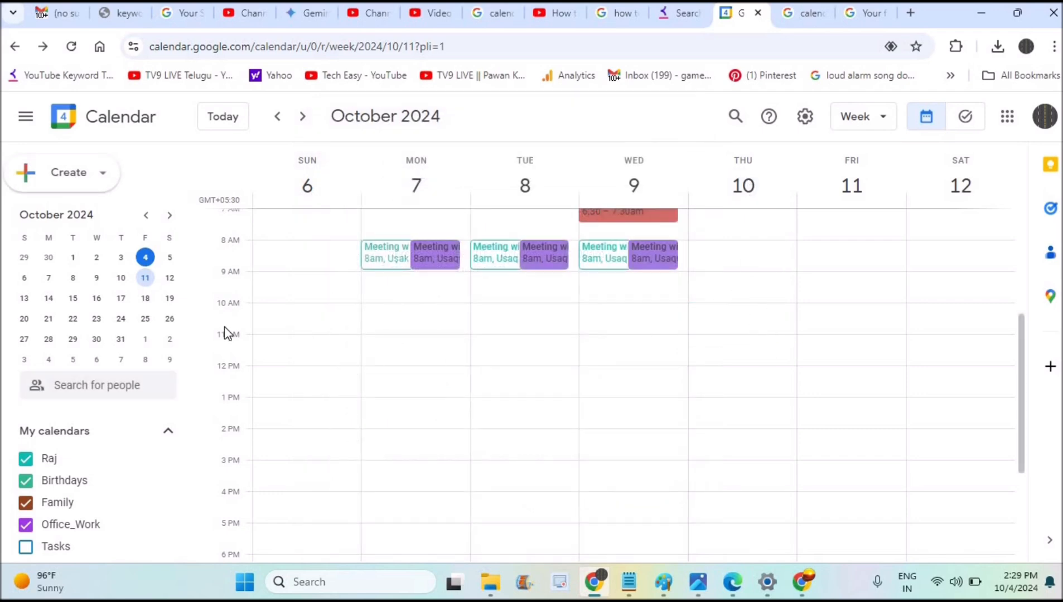
Start a new event on Thursday, October 10 from 10:30am to 11:30am, titled "Meeting With" followed by the person's first name.
click(738, 323)
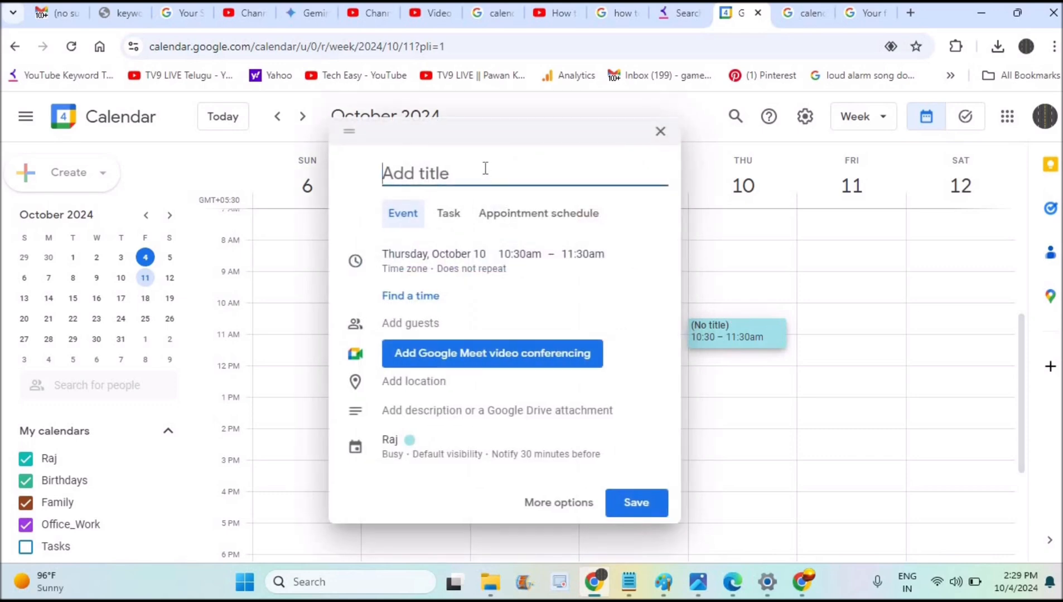
text(Mee)
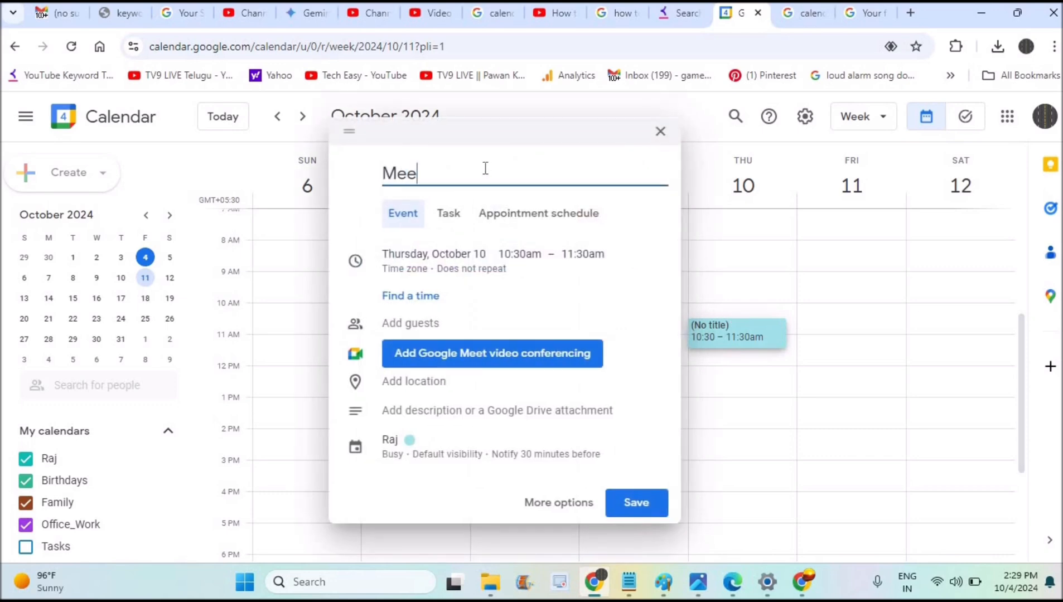
text(ting WIth)
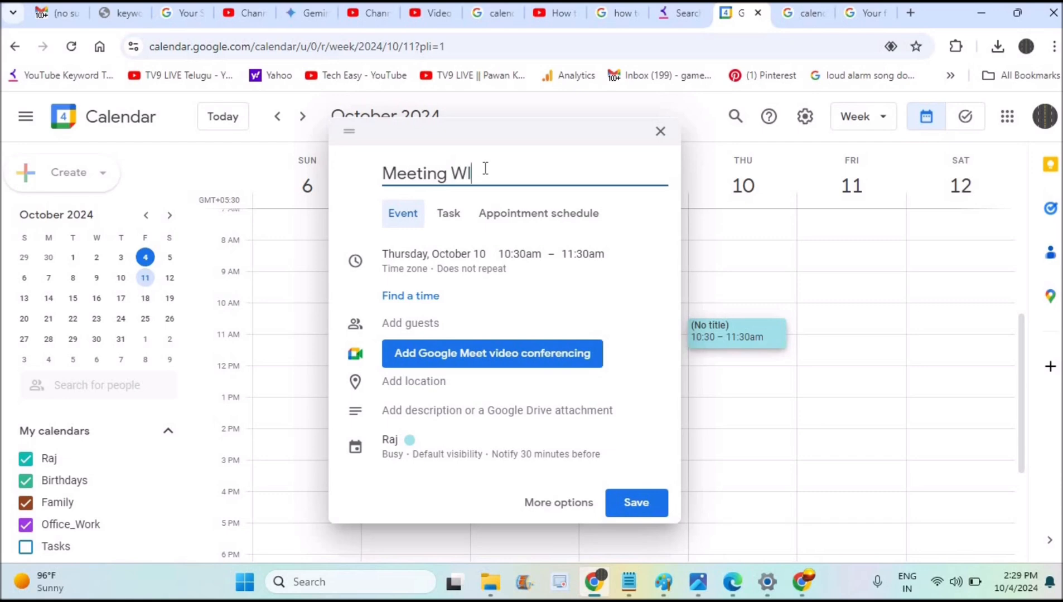
key(BackSpace)
key(BackSpace)
text(ith Sam)
Look at the Task and Appointment schedule forms for the new entry, and return it to the Event type.
click(446, 220)
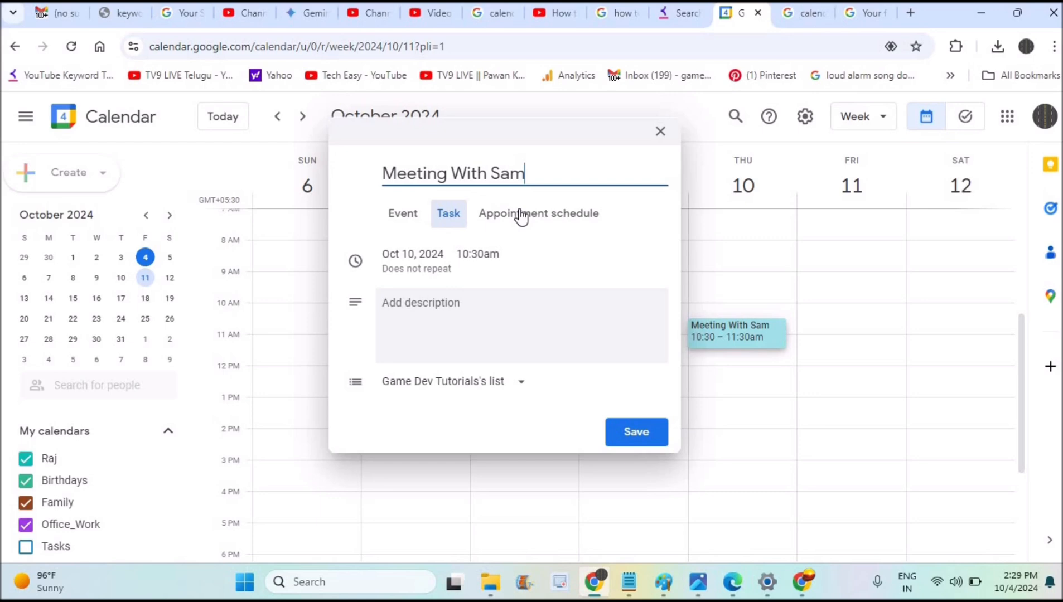
click(521, 216)
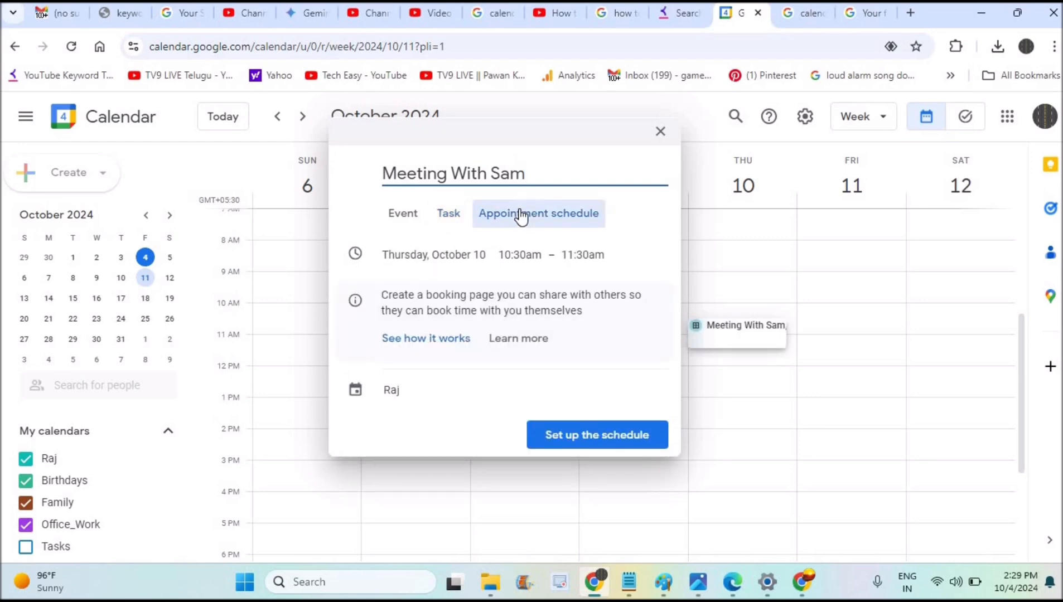
click(389, 218)
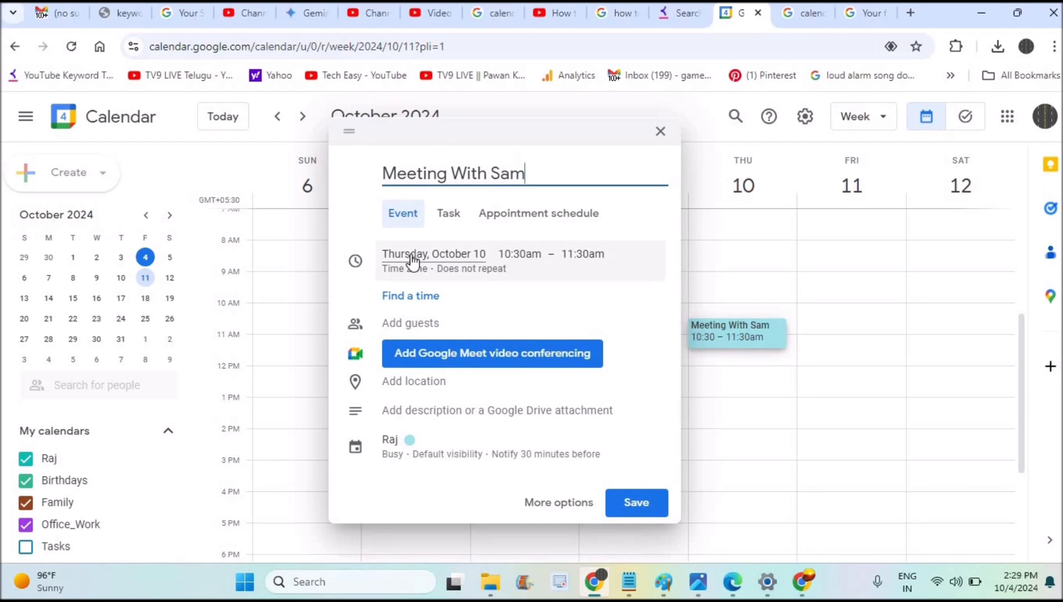
Set the event's start time to 10:45am and its end time to 12:15pm.
click(537, 257)
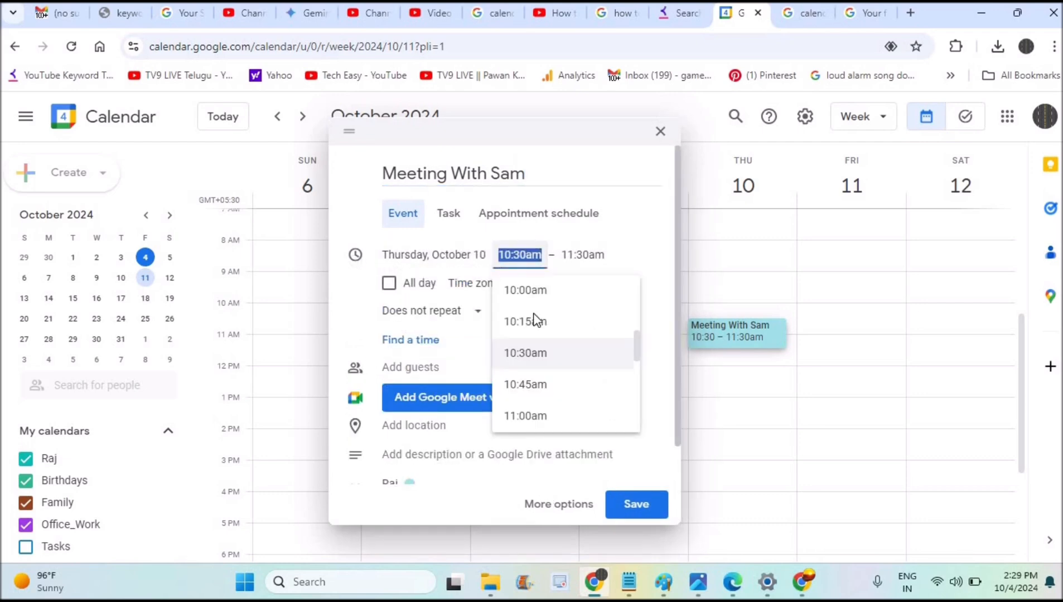
click(546, 384)
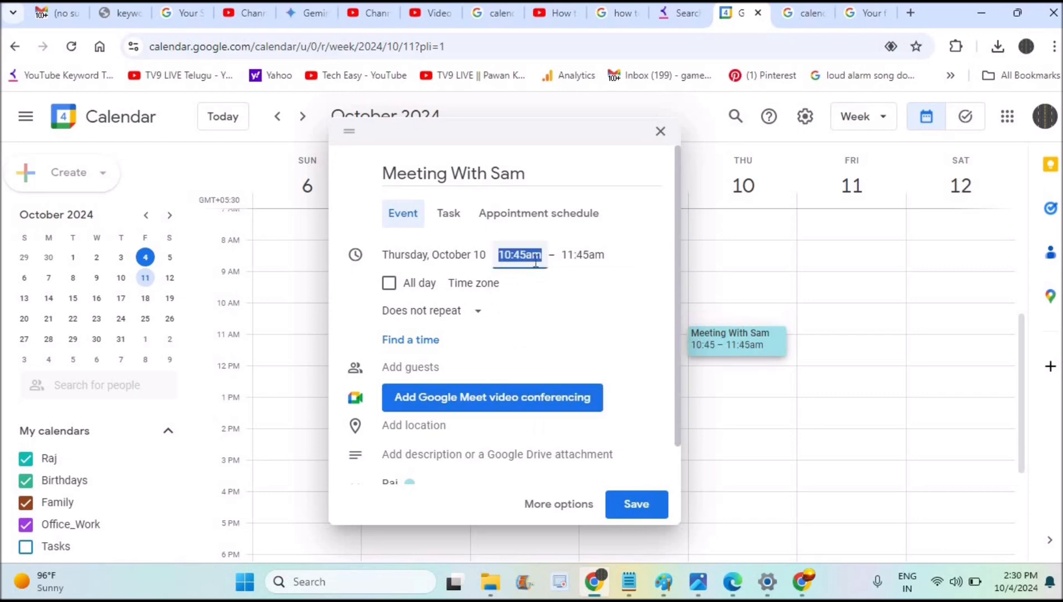
click(592, 264)
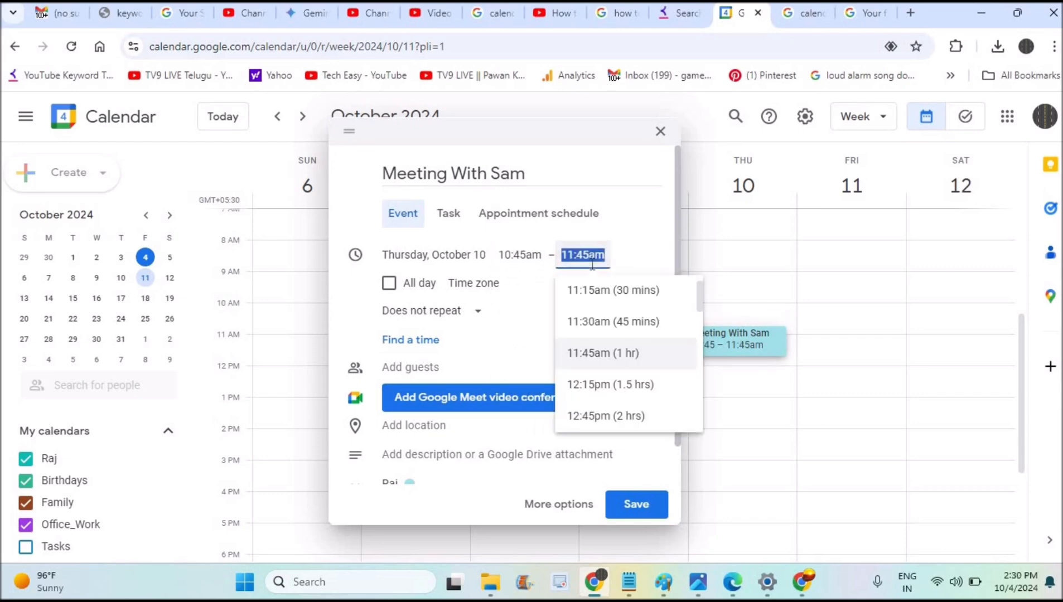
click(633, 387)
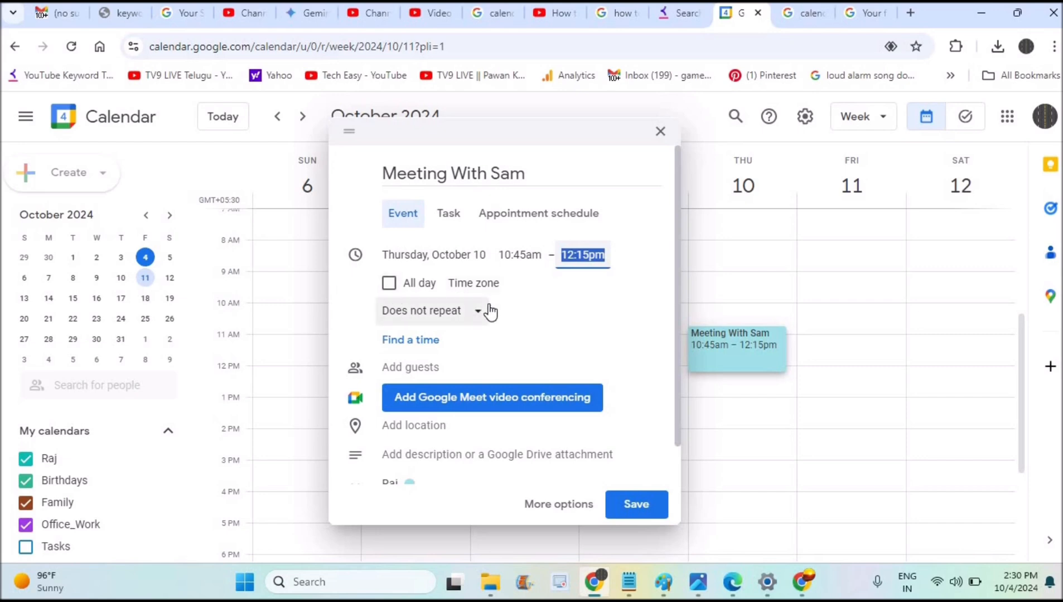
Try the All day option for the event, and return it to a timed event.
click(389, 283)
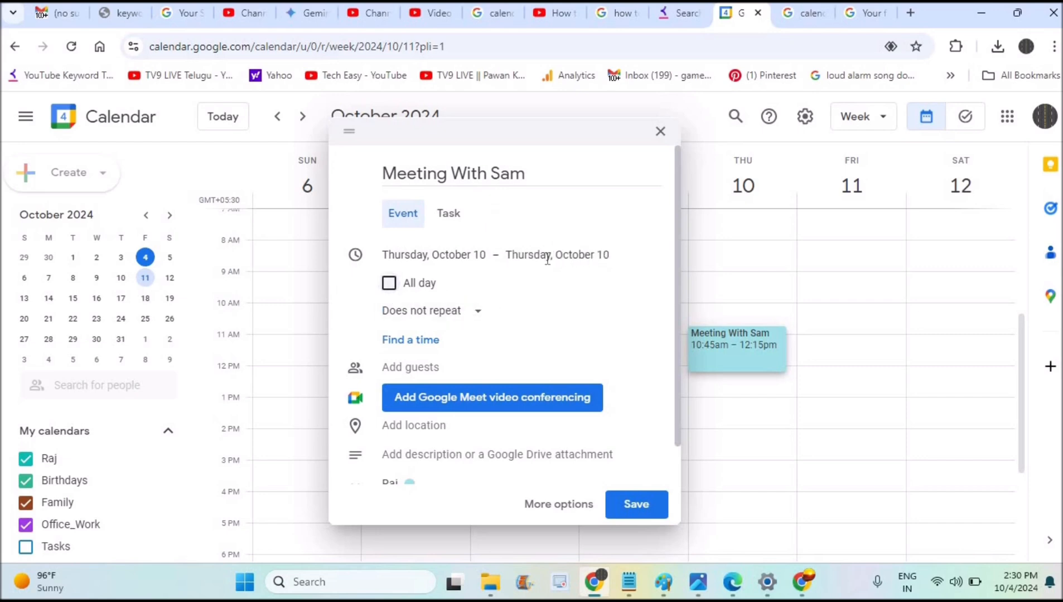
click(517, 248)
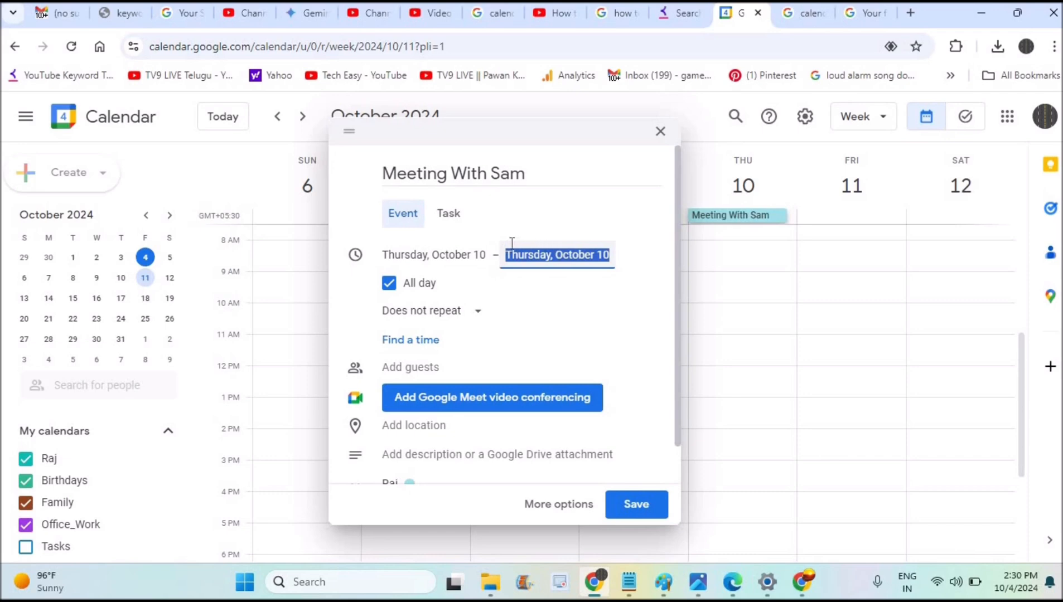
click(389, 285)
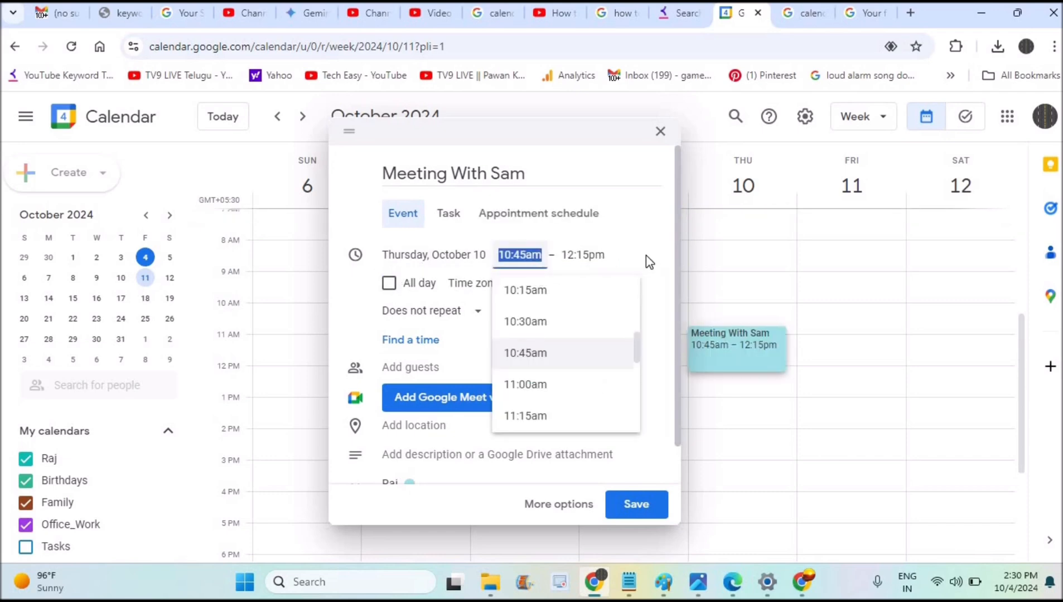
click(586, 256)
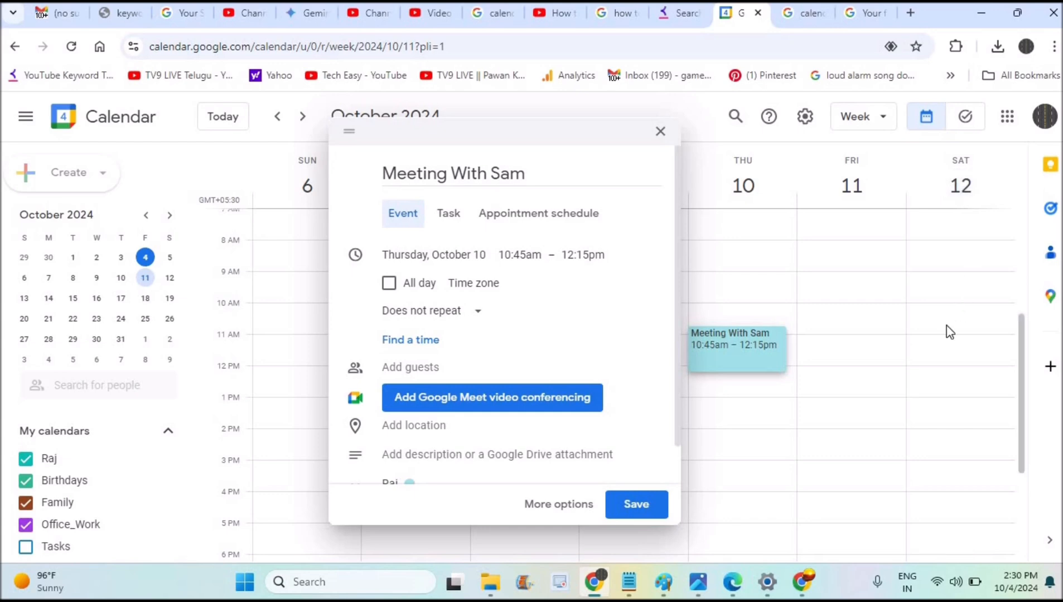
Set a custom recurrence for the event: every 1 week on Thursday, Friday and Saturday, ending after 3 occurrences.
click(475, 318)
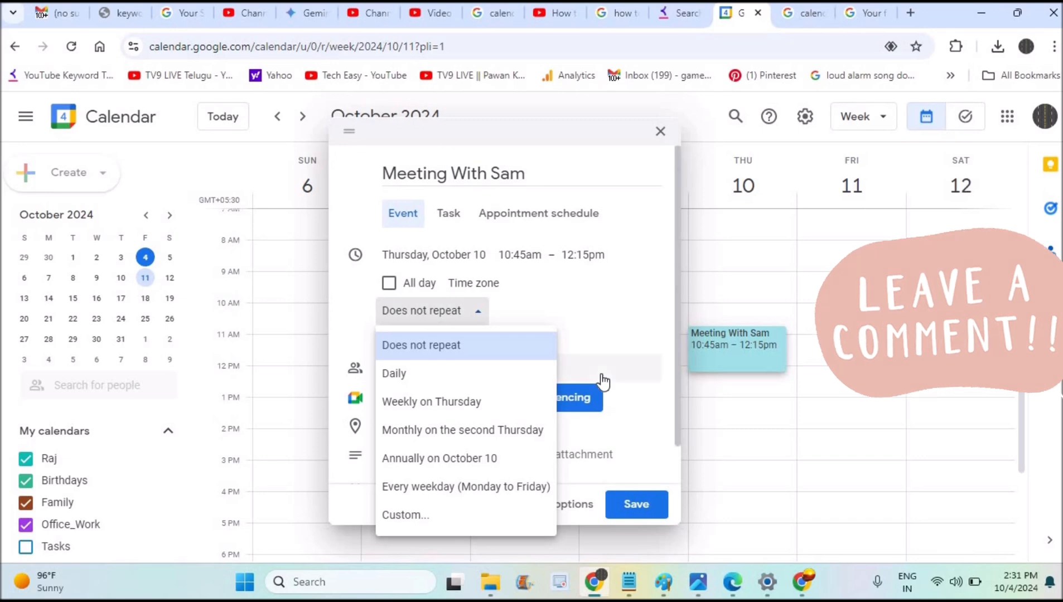
click(430, 514)
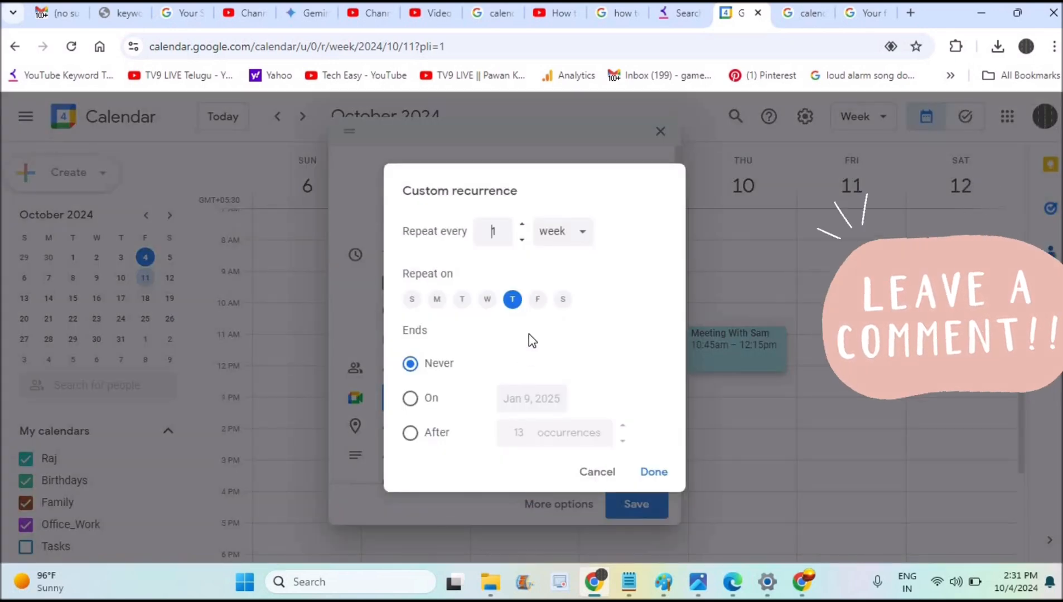
click(538, 301)
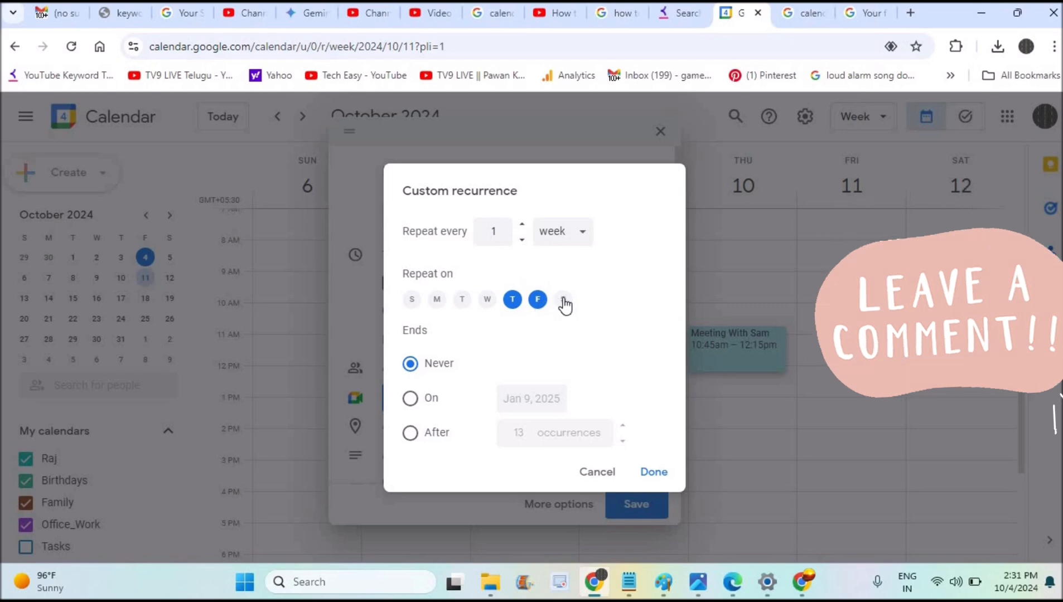
click(563, 301)
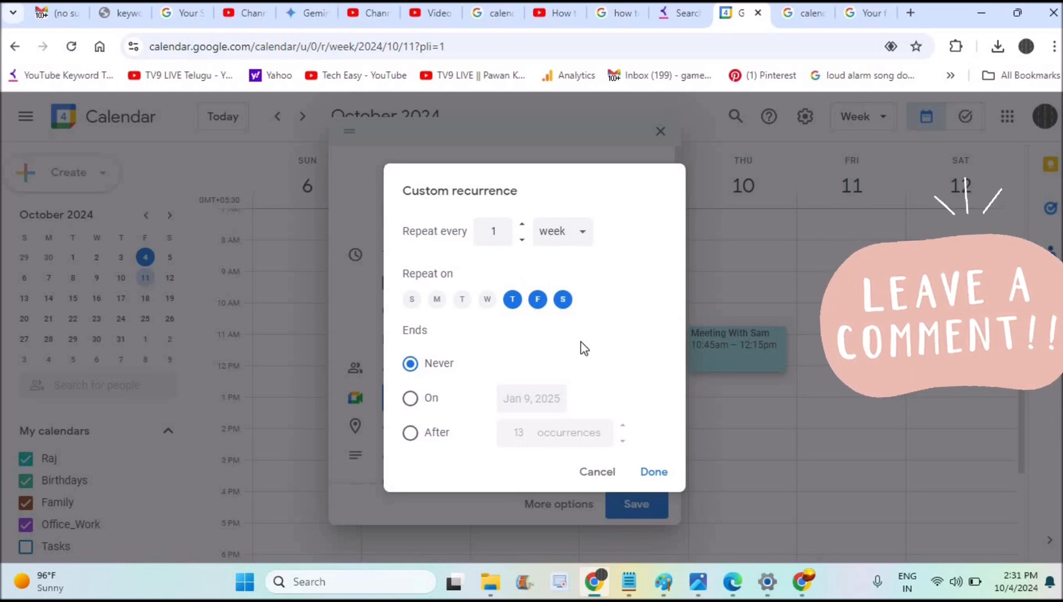
click(412, 433)
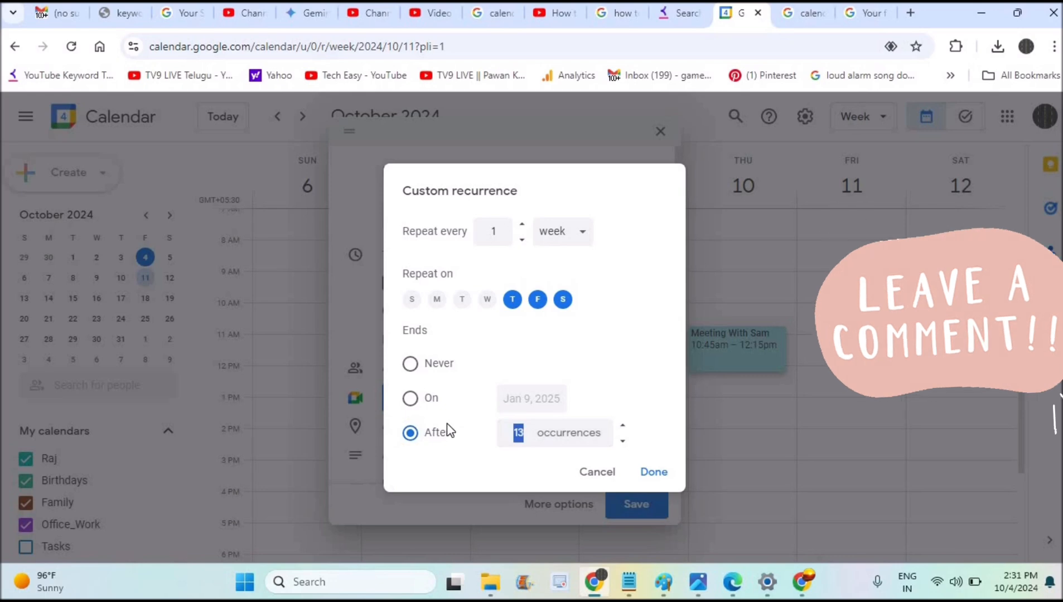
text(3)
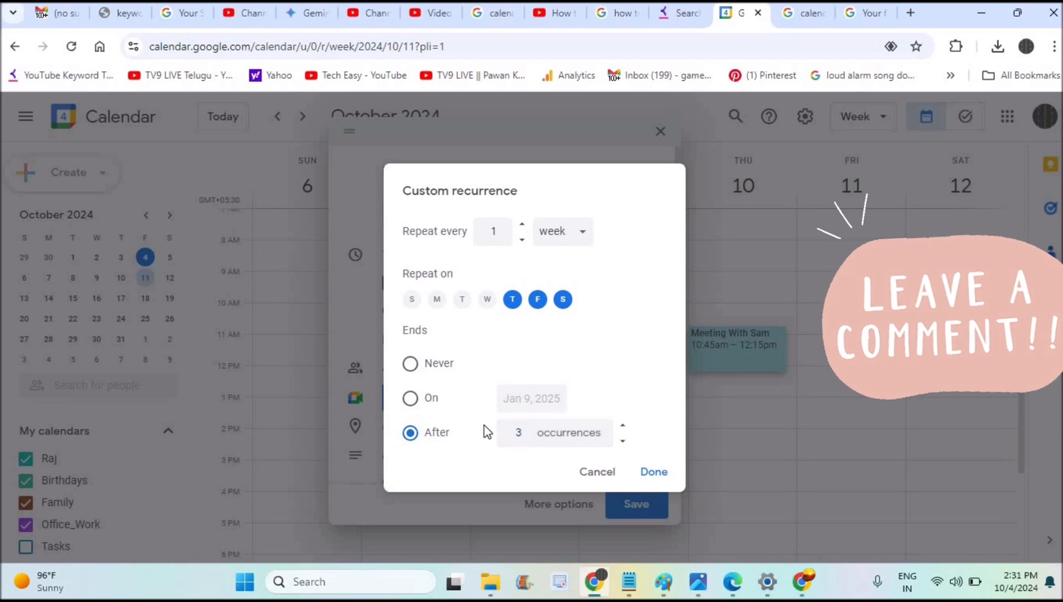
click(652, 473)
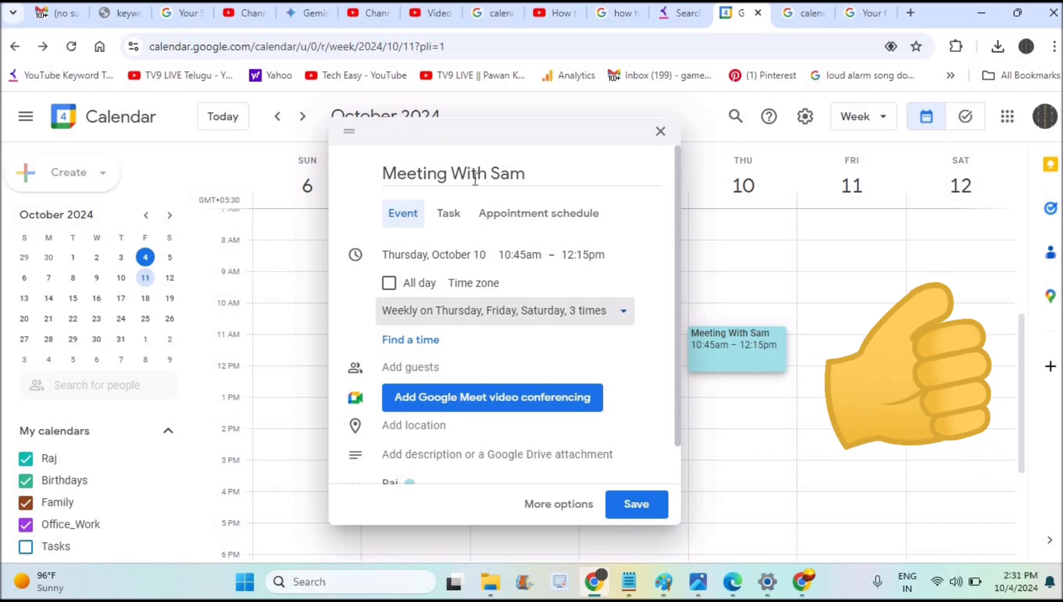
Add a guest to the event by searching for the person's first name and choosing the suggested contact.
click(420, 369)
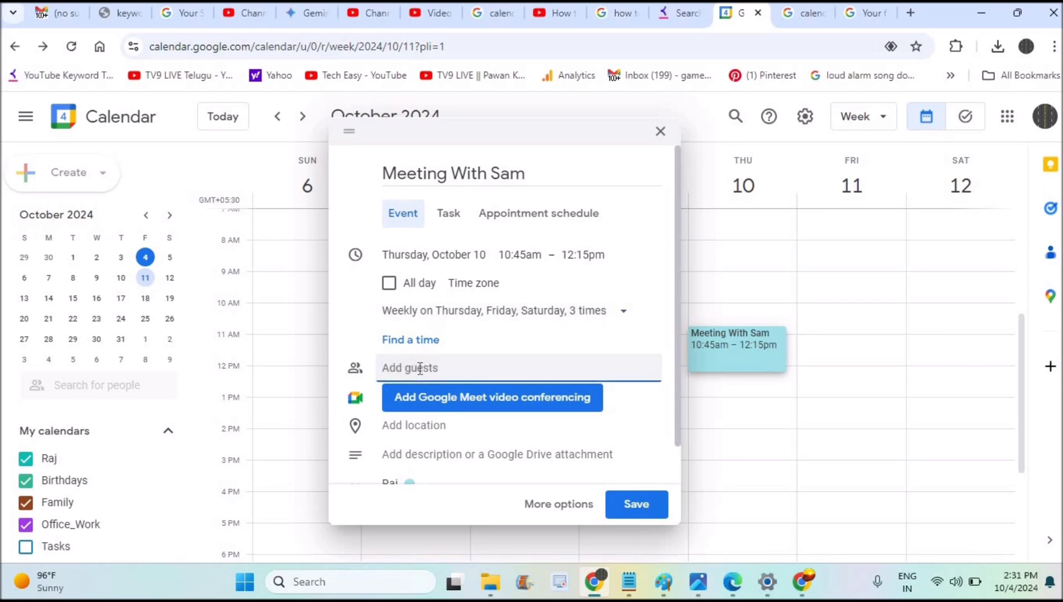
text(arun)
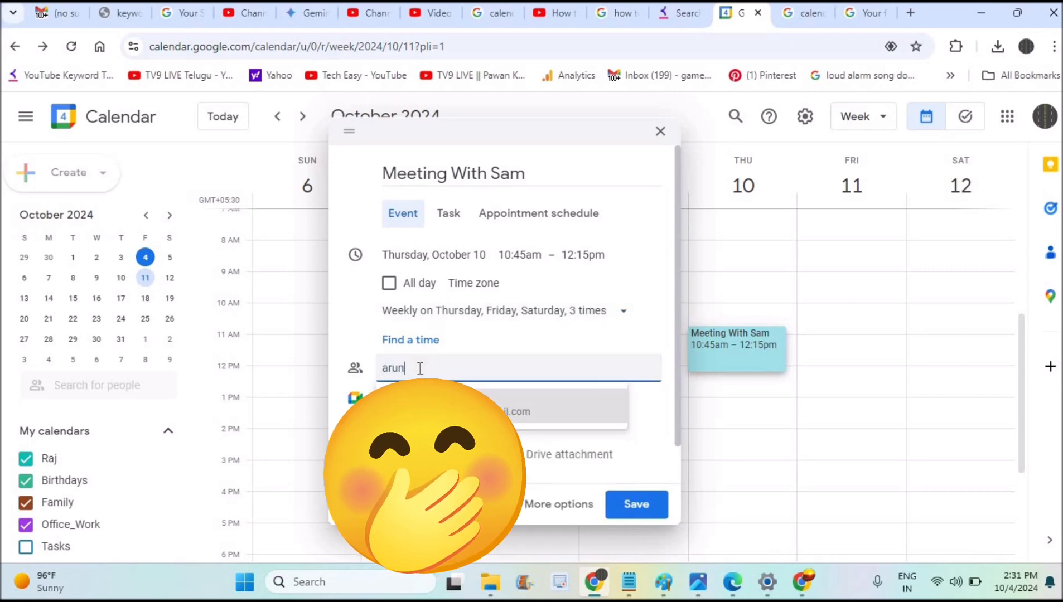
click(469, 406)
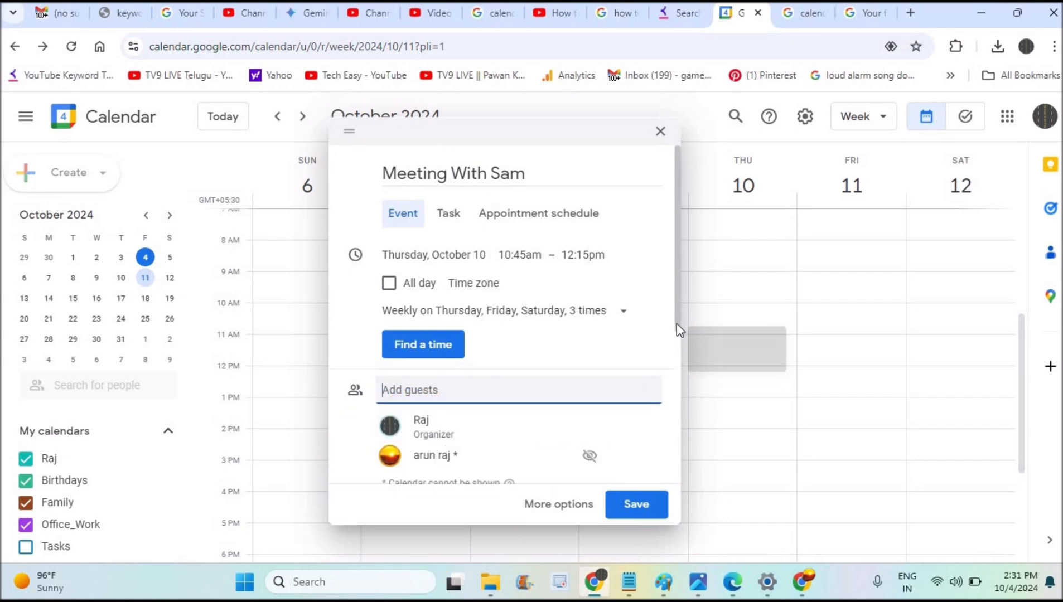
Remove the Google Meet video conferencing from the event, add it again, and remove it once more.
drag(678, 325, 684, 360)
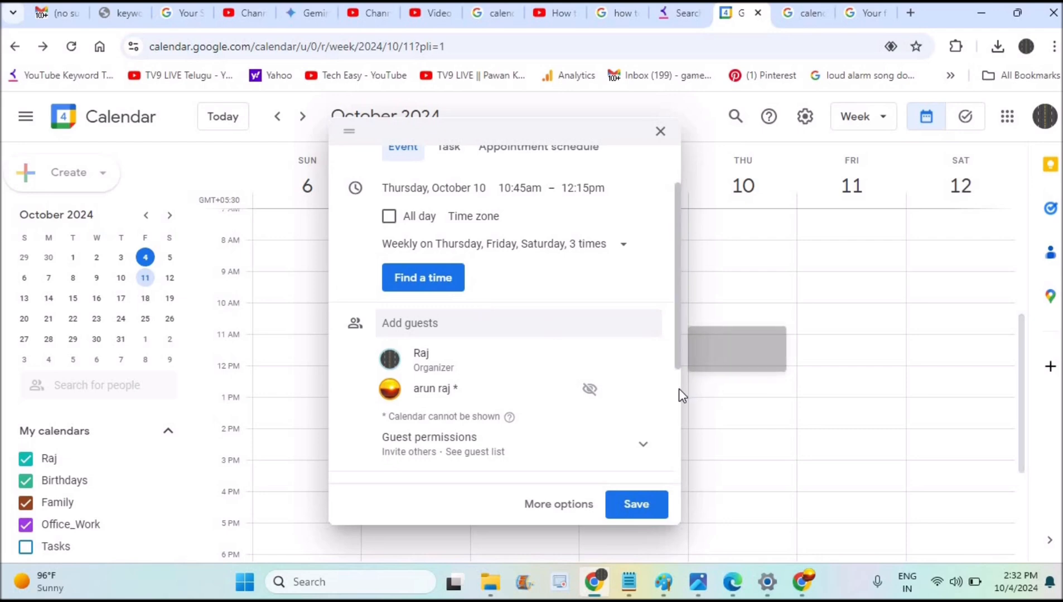
scroll(679, 389, down, 2)
scroll(679, 388, down, 1)
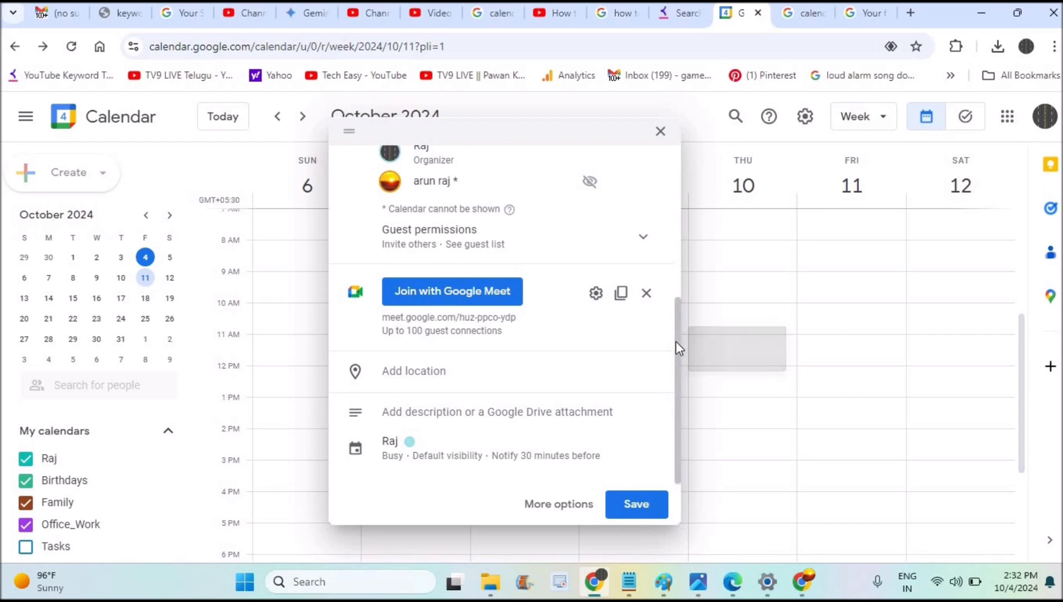
scroll(671, 293, up, 2)
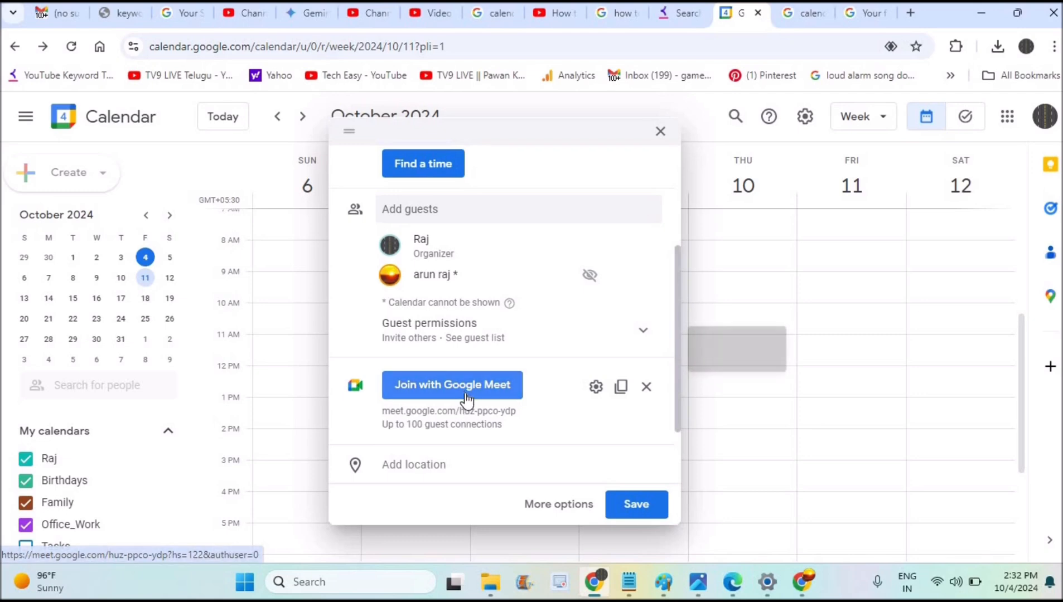
click(646, 387)
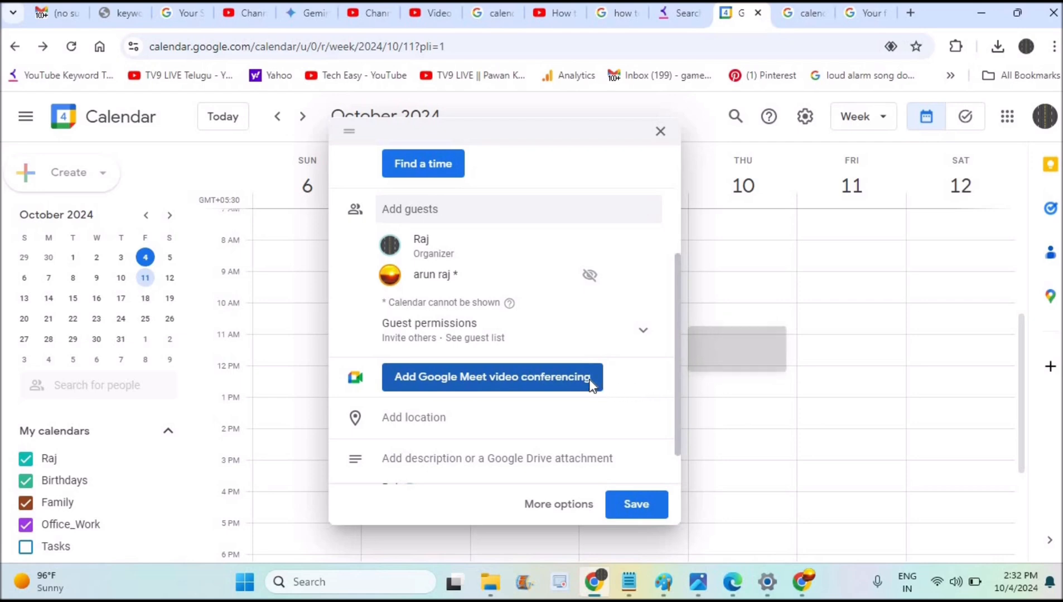
click(530, 380)
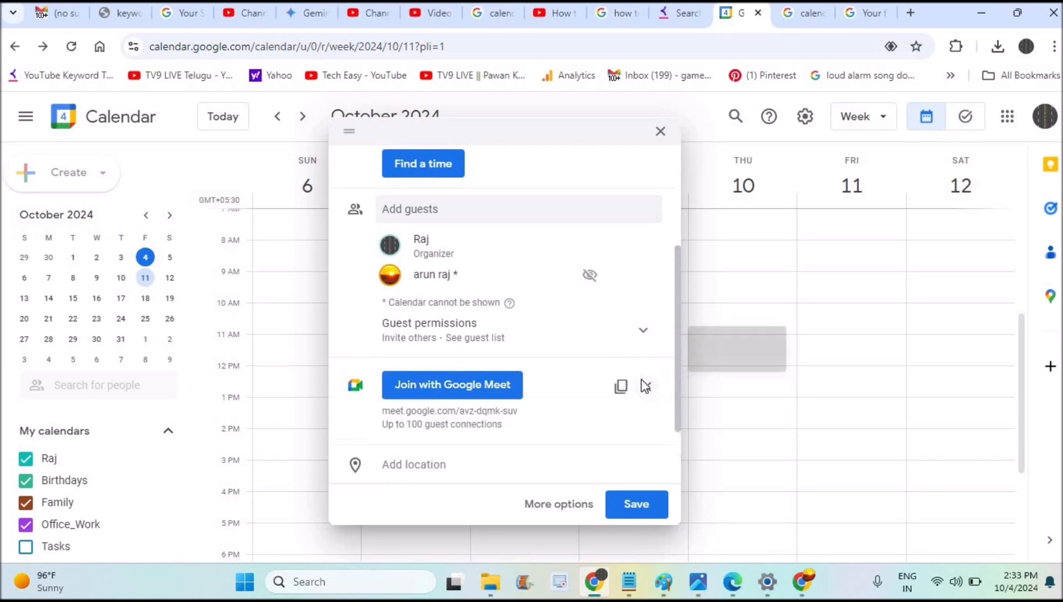
click(642, 383)
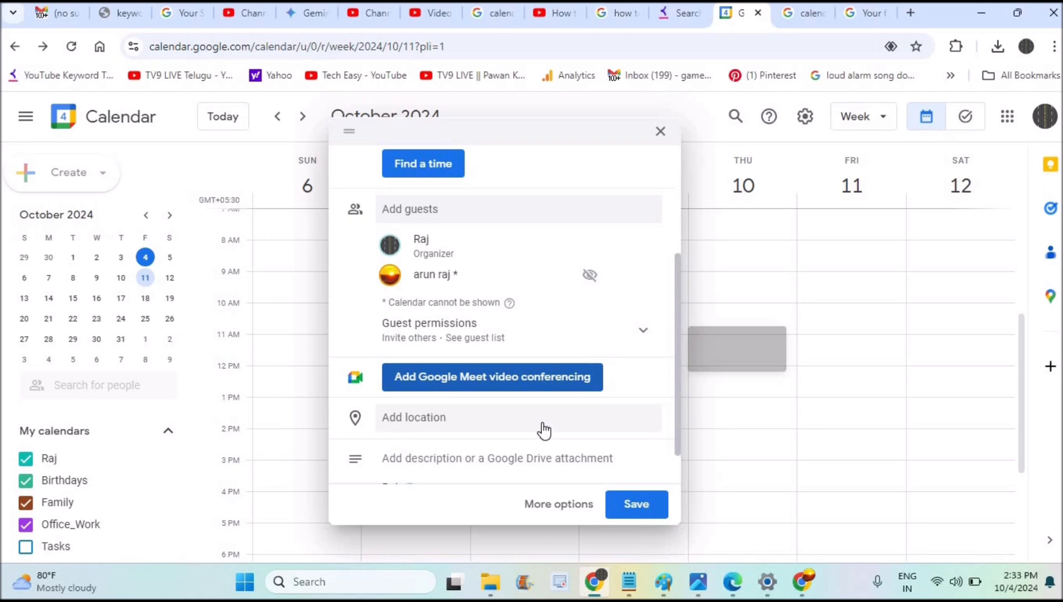
Search for "usa 5th" as the event location, choose 5th Street Public Market in Eugene, and preview it on the map.
click(480, 423)
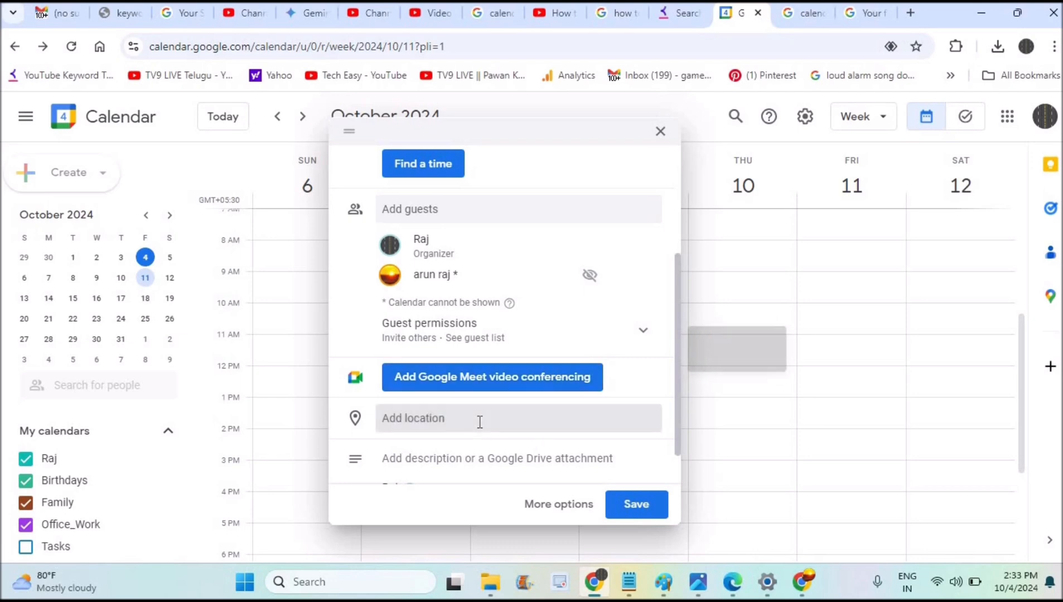
click(479, 423)
text(usa)
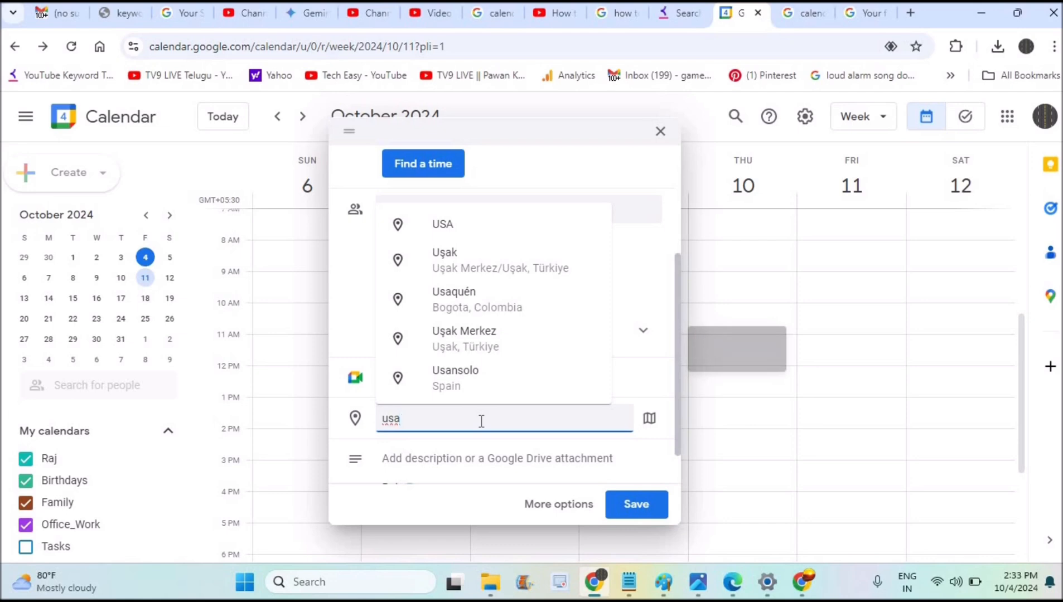
text( 5th)
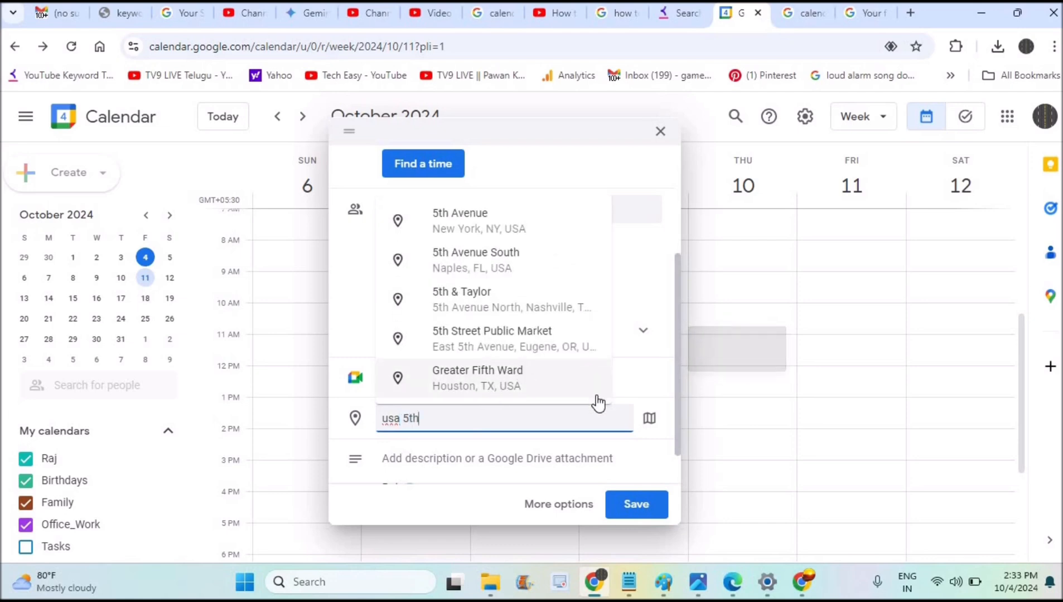
click(527, 340)
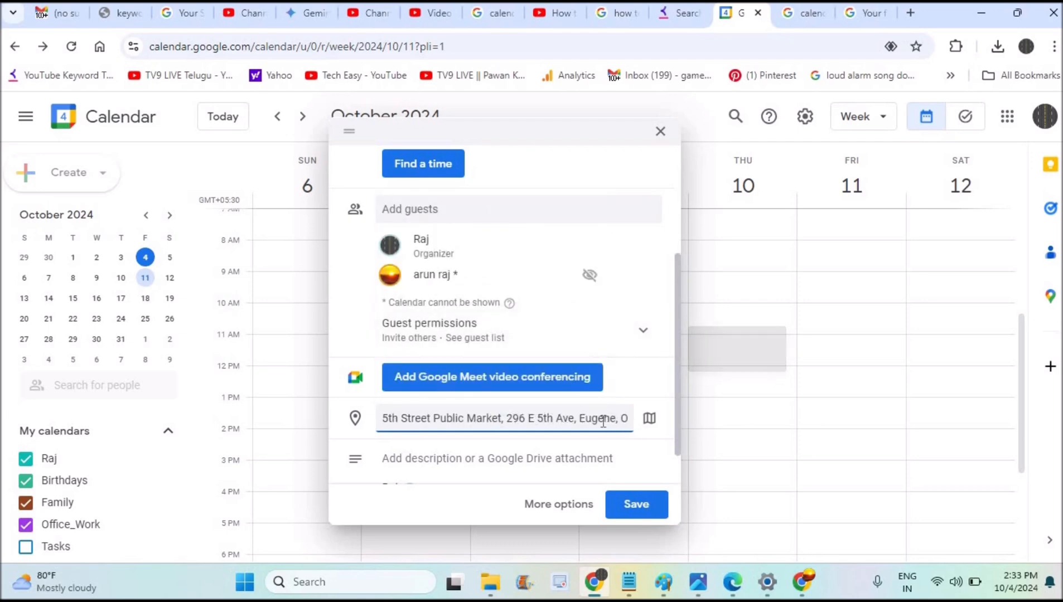
click(648, 424)
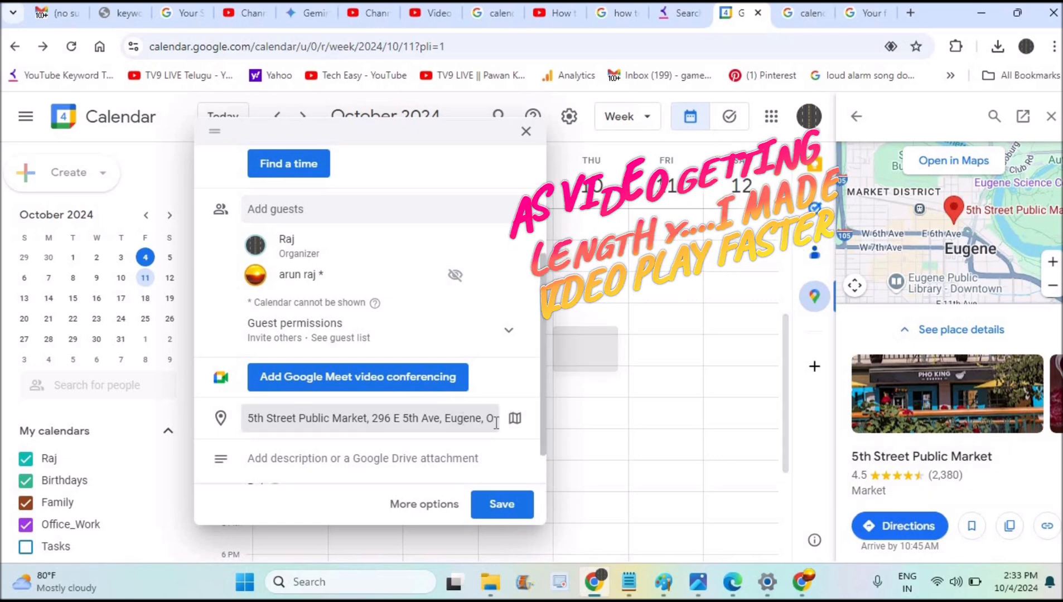
Add the description "need to talk about project" to the event.
scroll(542, 463, down, 1)
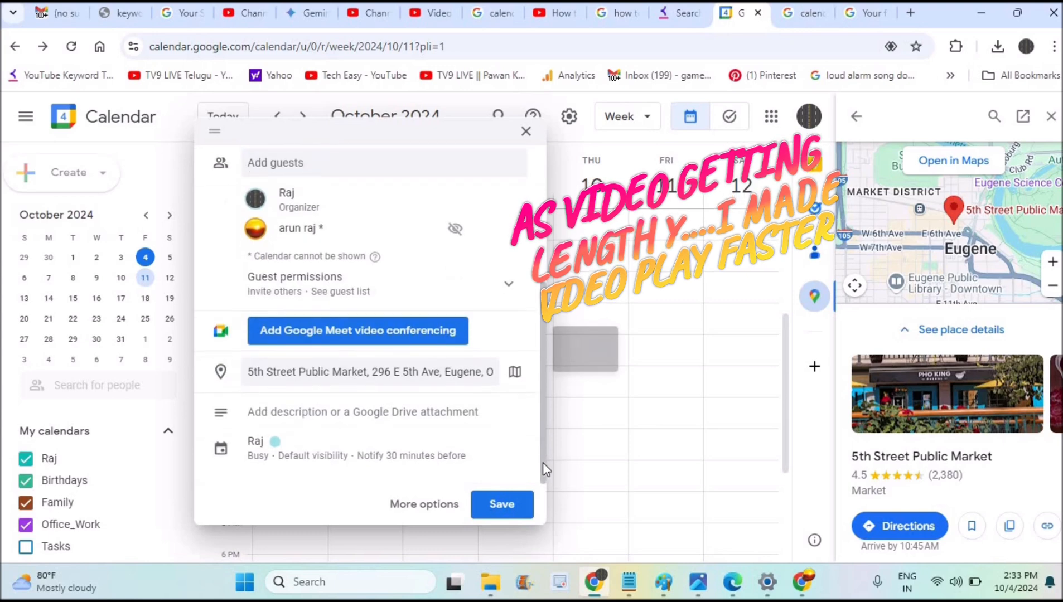
click(357, 416)
click(282, 440)
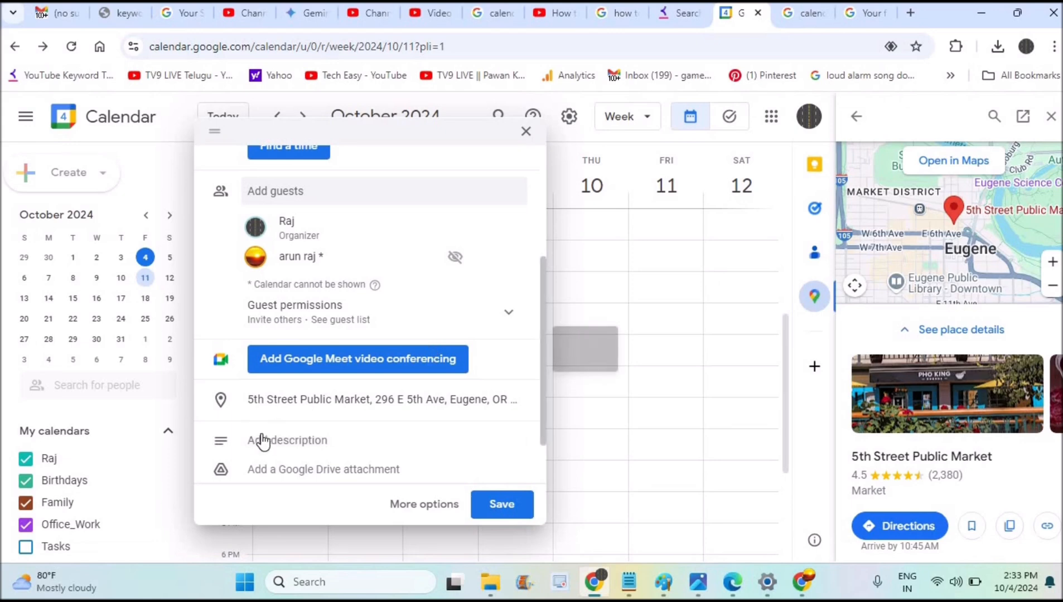
click(264, 442)
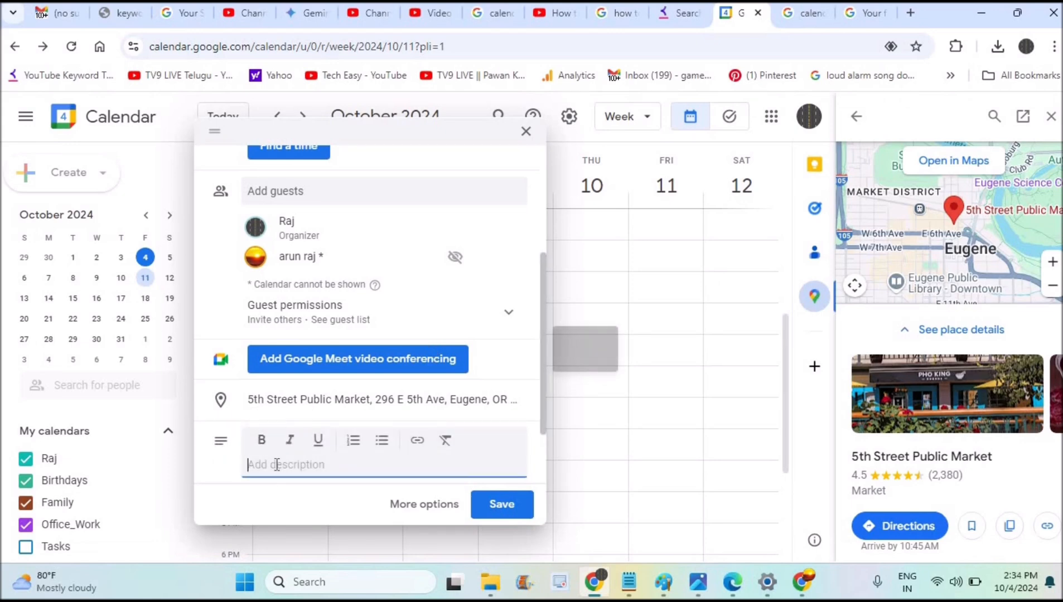
text(need to)
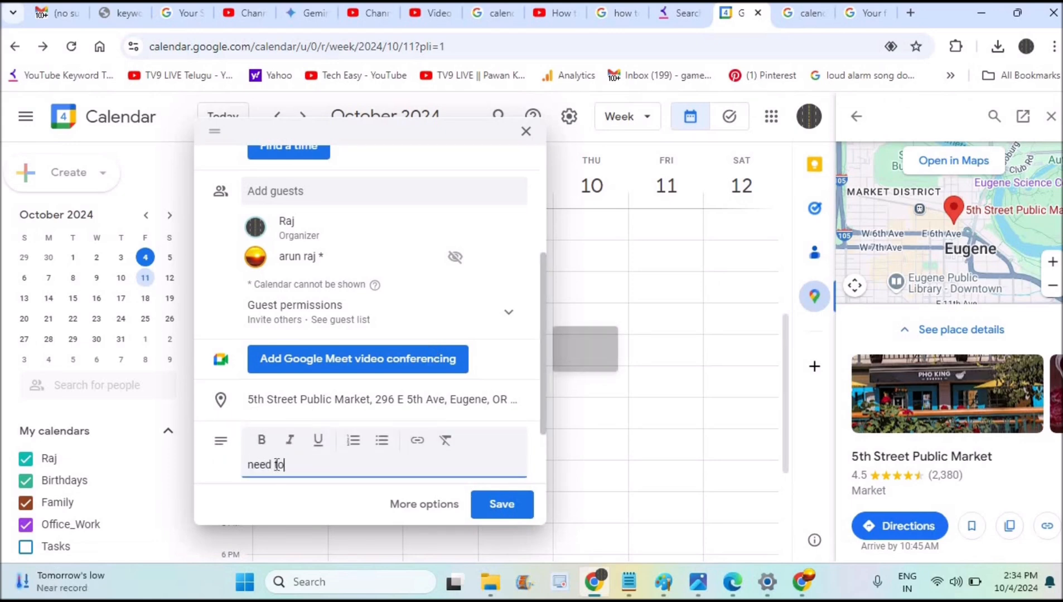
text( talk about project)
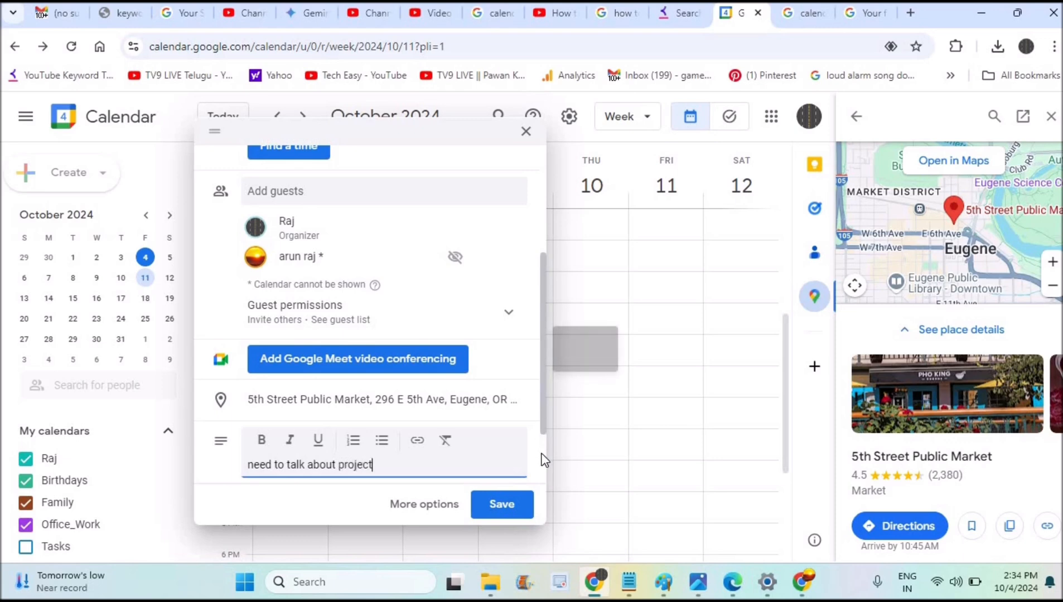
scroll(544, 460, down, 2)
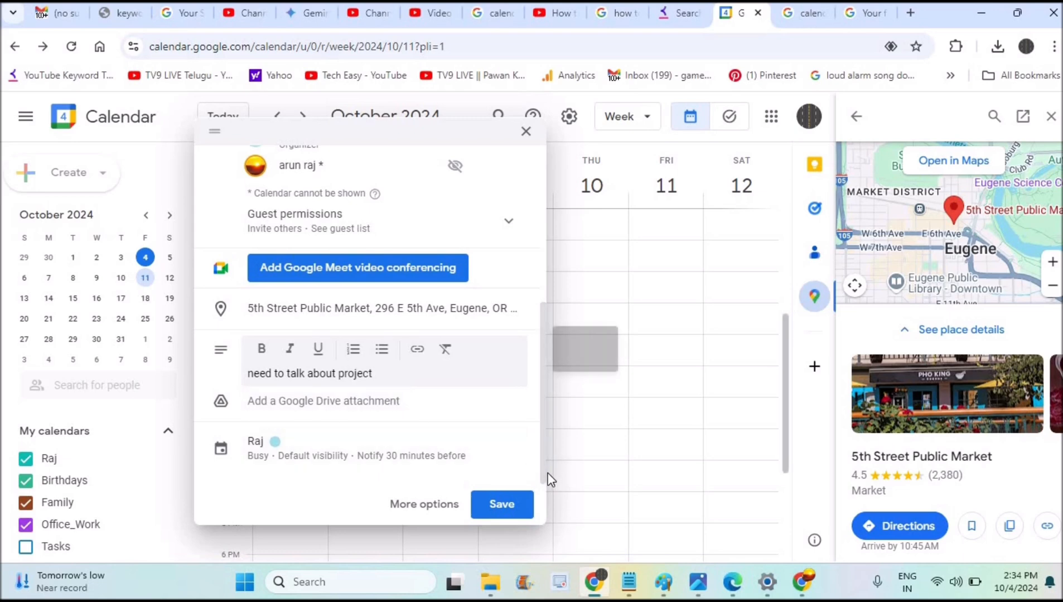
Assign the event to the Office_Work calendar.
click(284, 446)
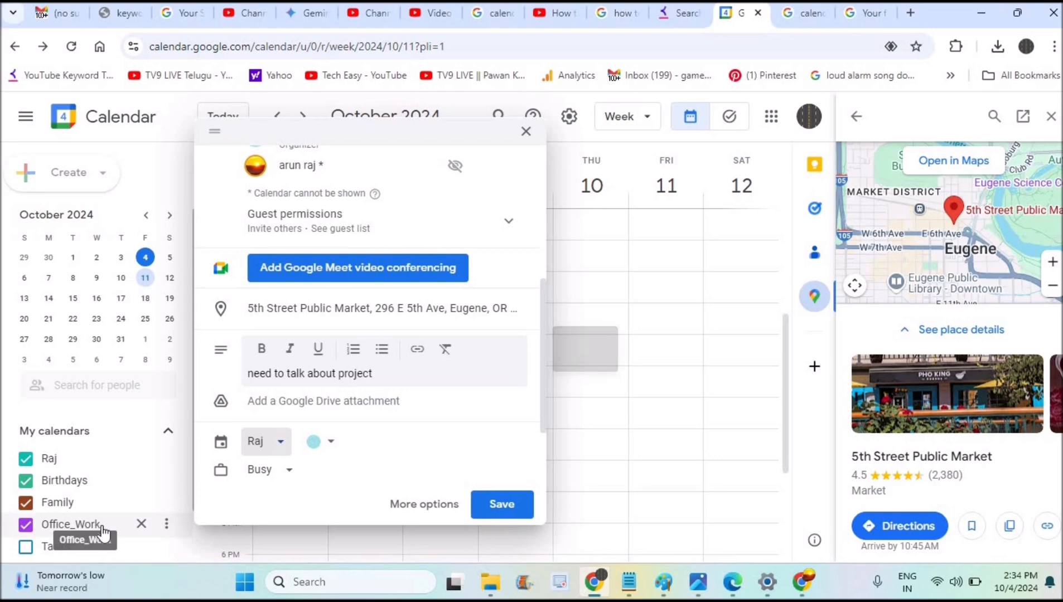
click(279, 441)
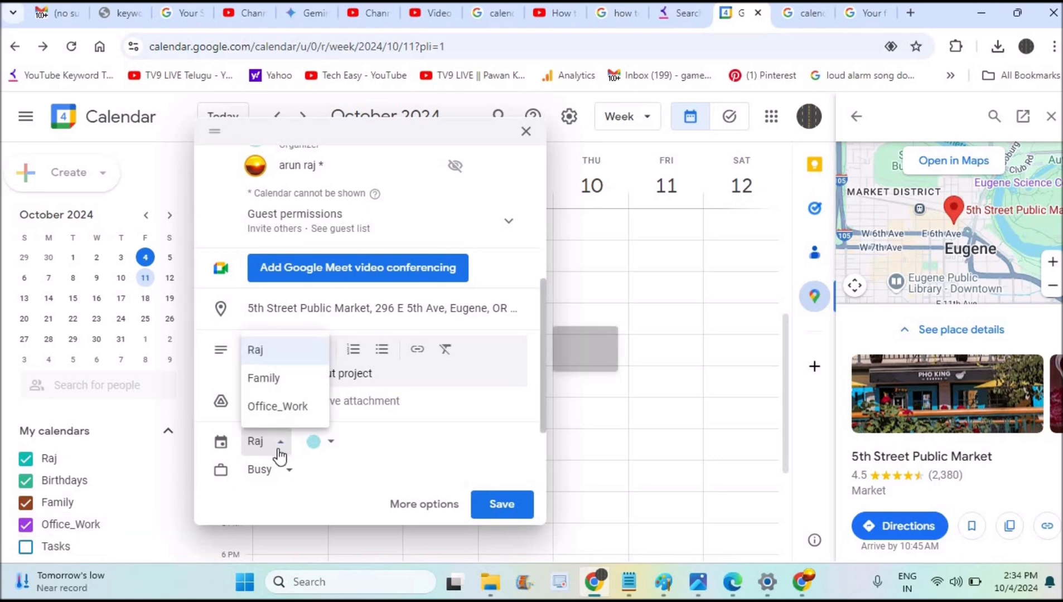
click(279, 407)
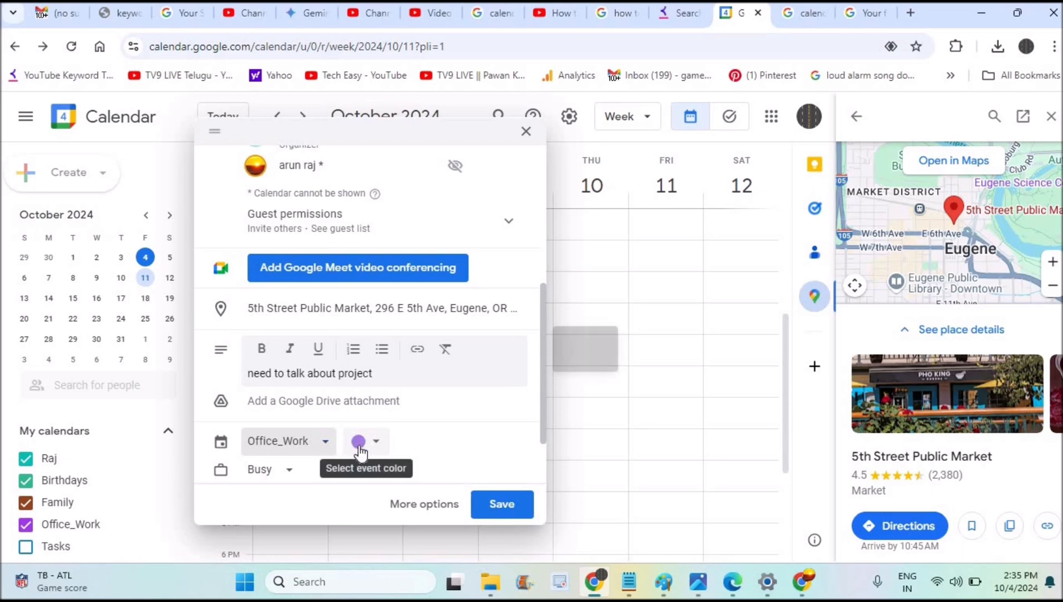
Set the event's availability to Free.
scroll(541, 463, down, 1)
scroll(541, 463, down, 1)
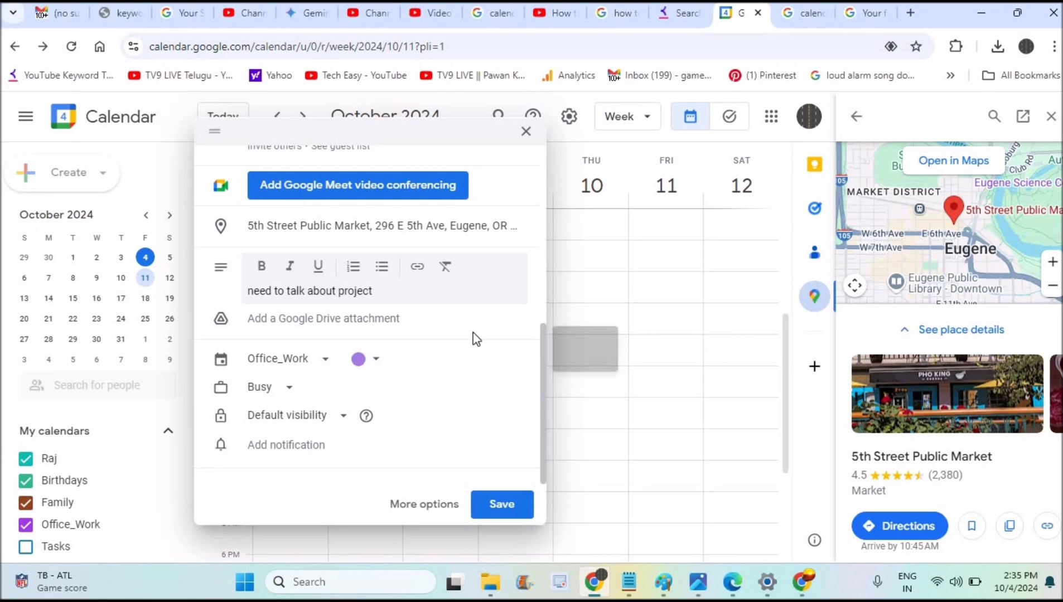
click(288, 391)
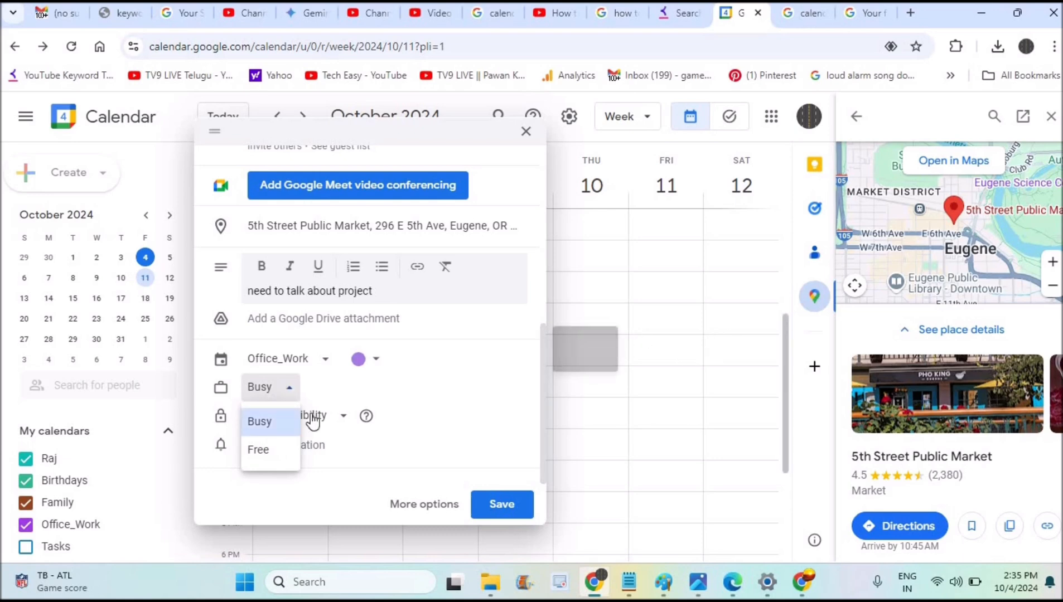
click(273, 450)
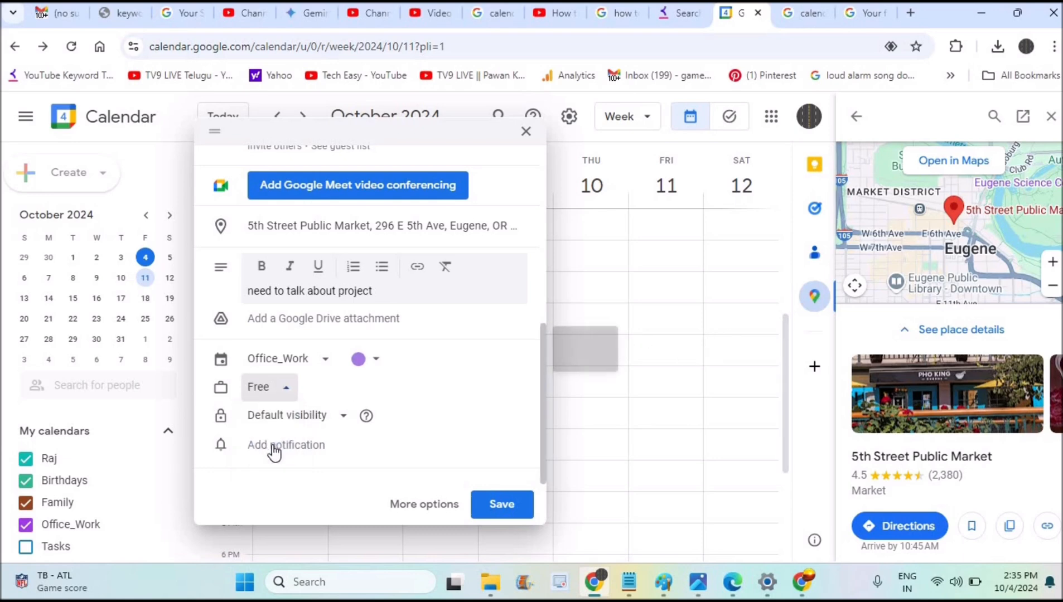
Examine the event's visibility choices without changing the default visibility.
click(341, 419)
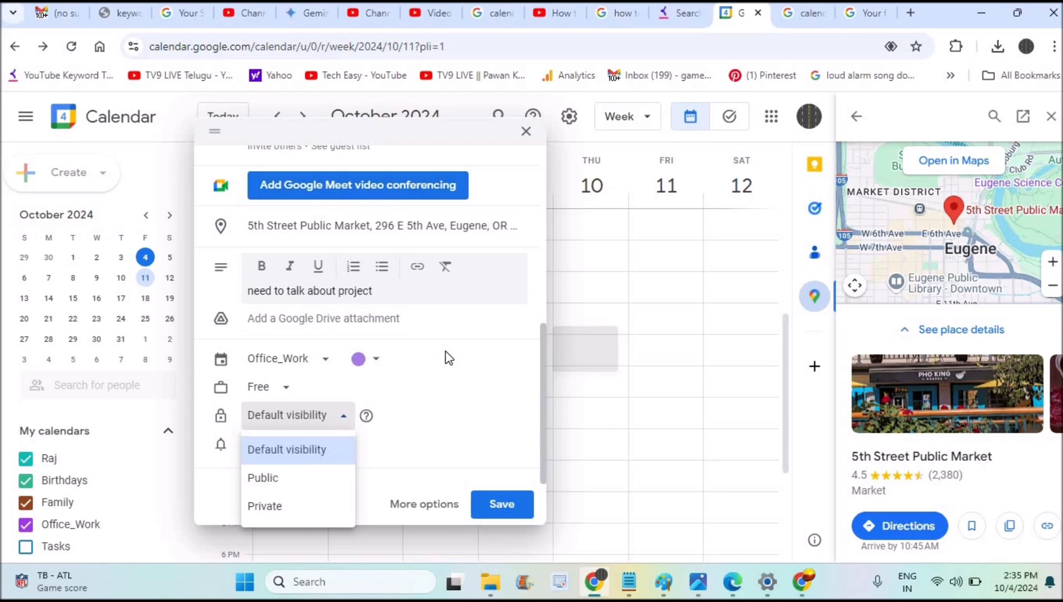
click(541, 216)
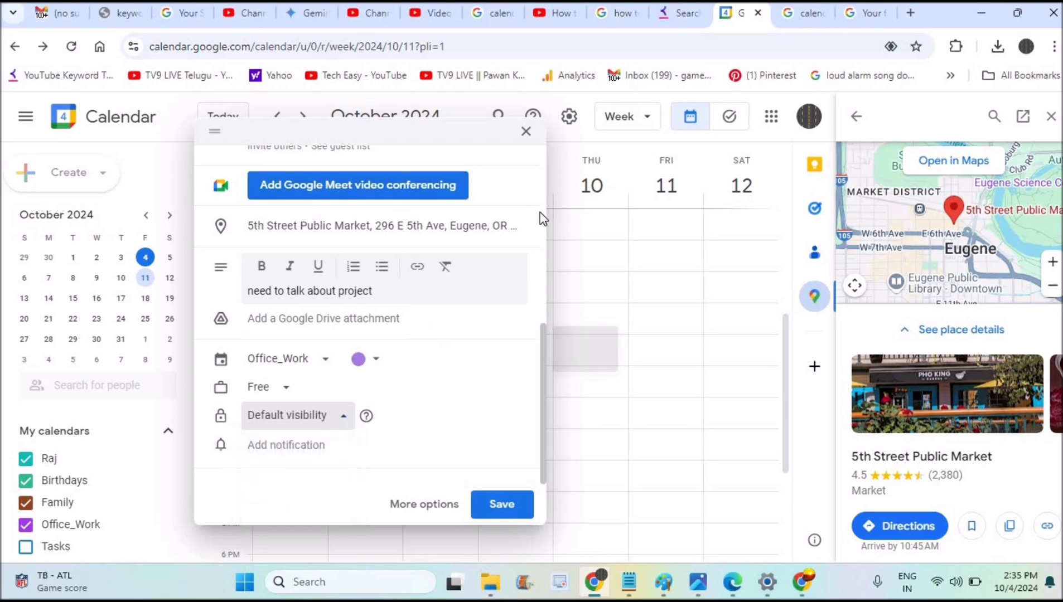
click(346, 420)
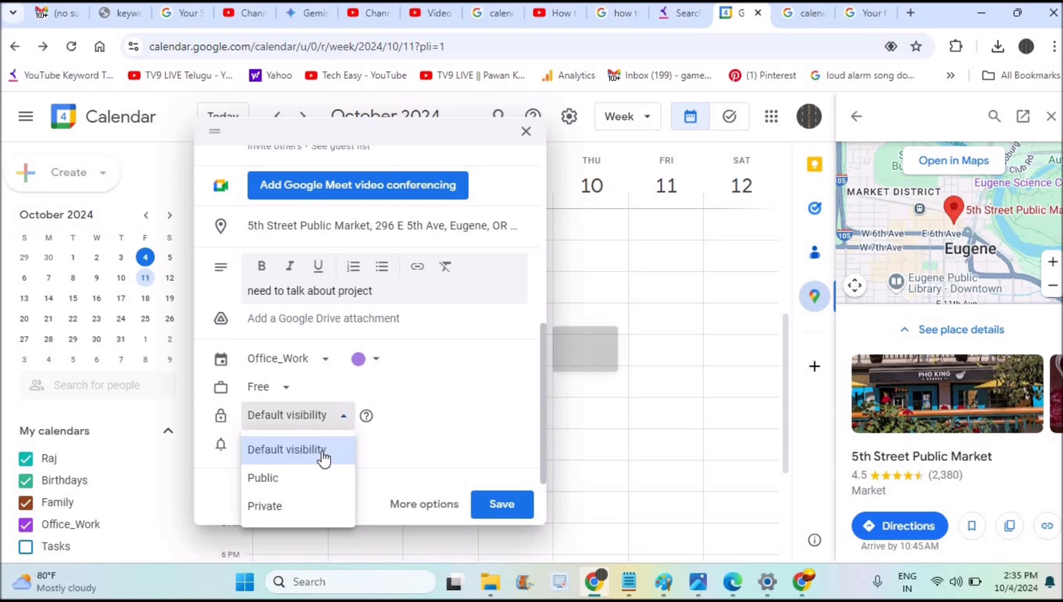
click(422, 449)
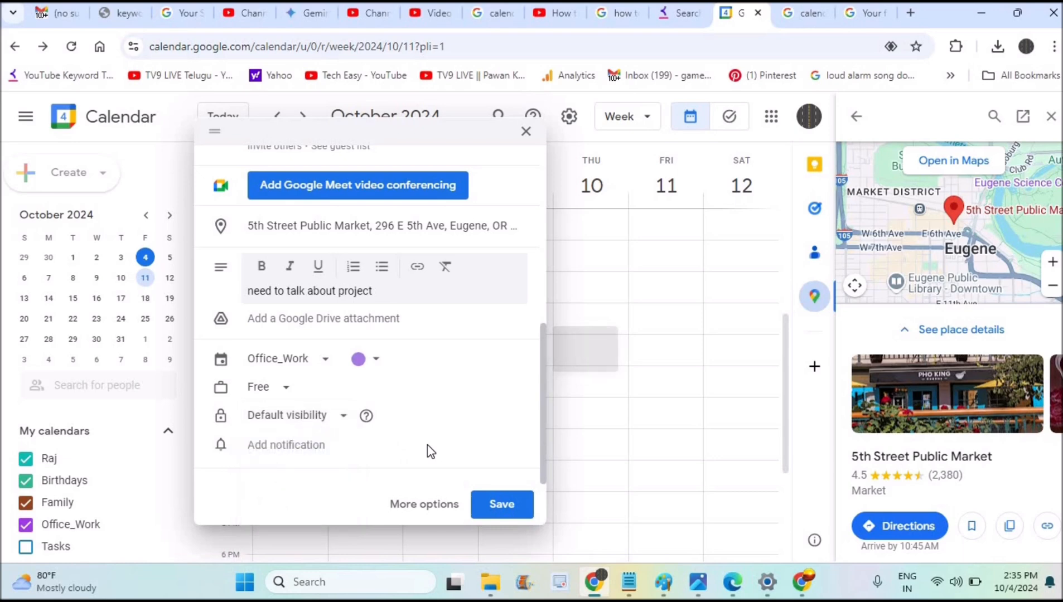
Add two notifications to the event, one 10 minutes before and one 5 minutes before.
click(304, 449)
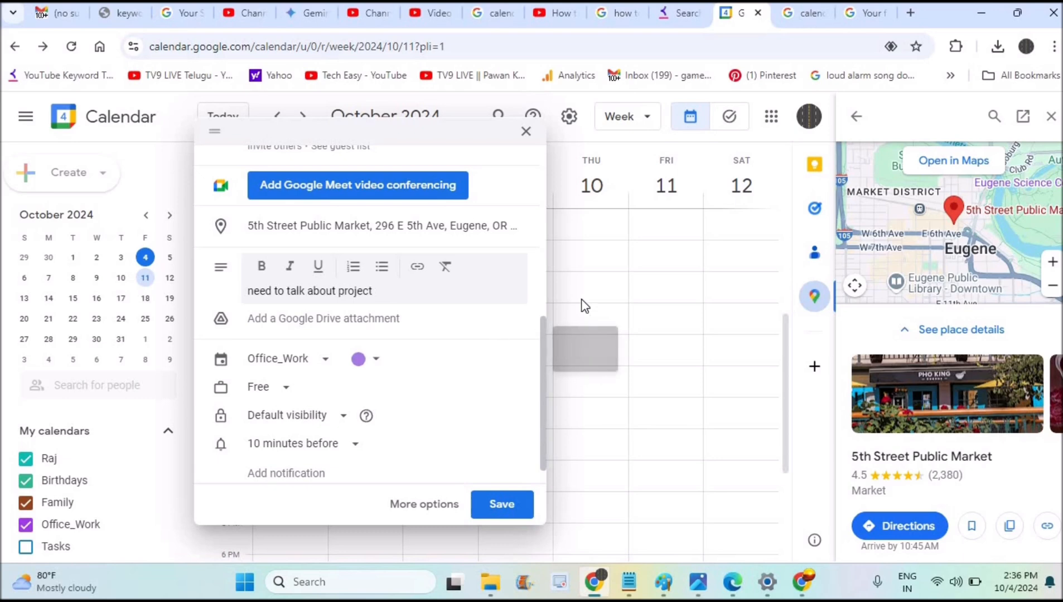
scroll(542, 268, up, 6)
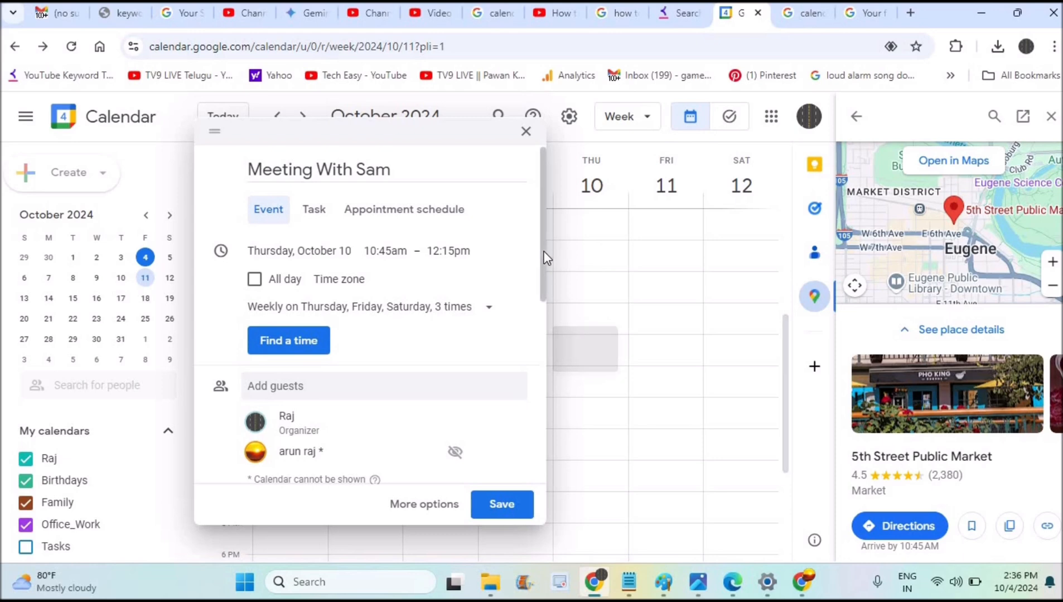
scroll(544, 346, down, 4)
scroll(550, 365, down, 4)
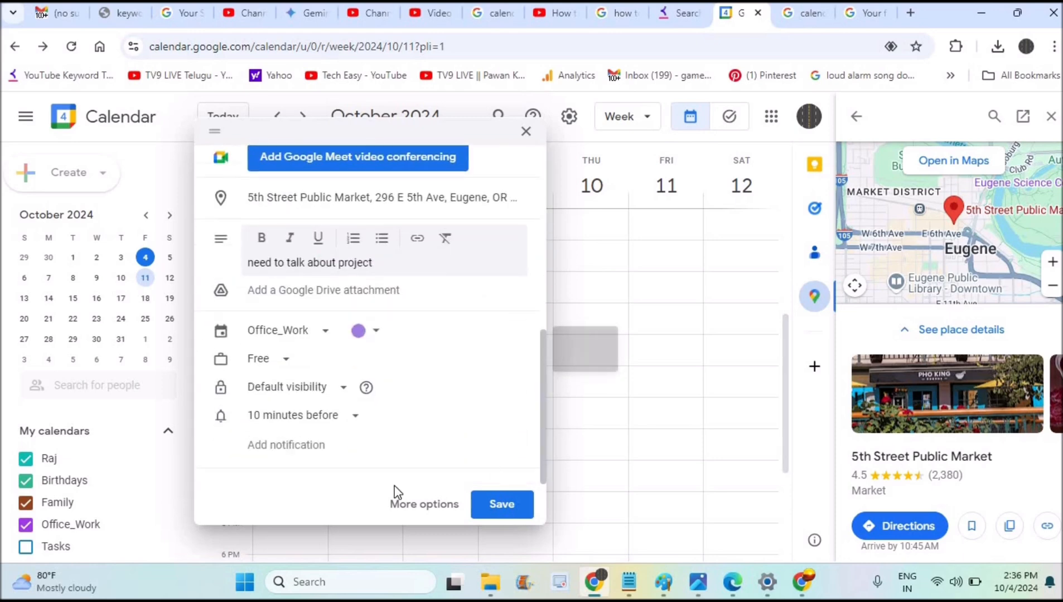
click(307, 449)
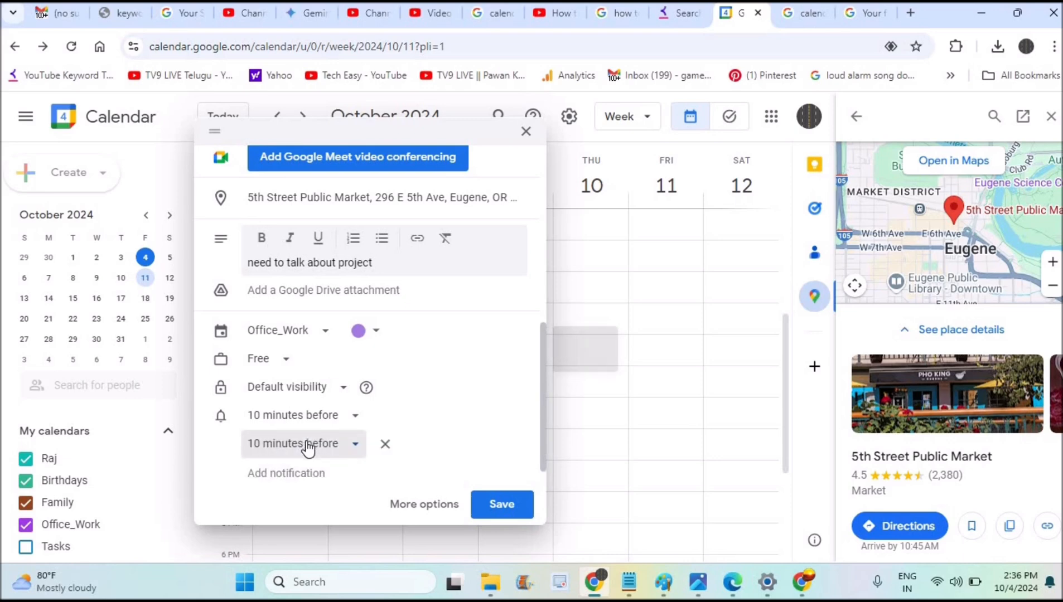
click(355, 451)
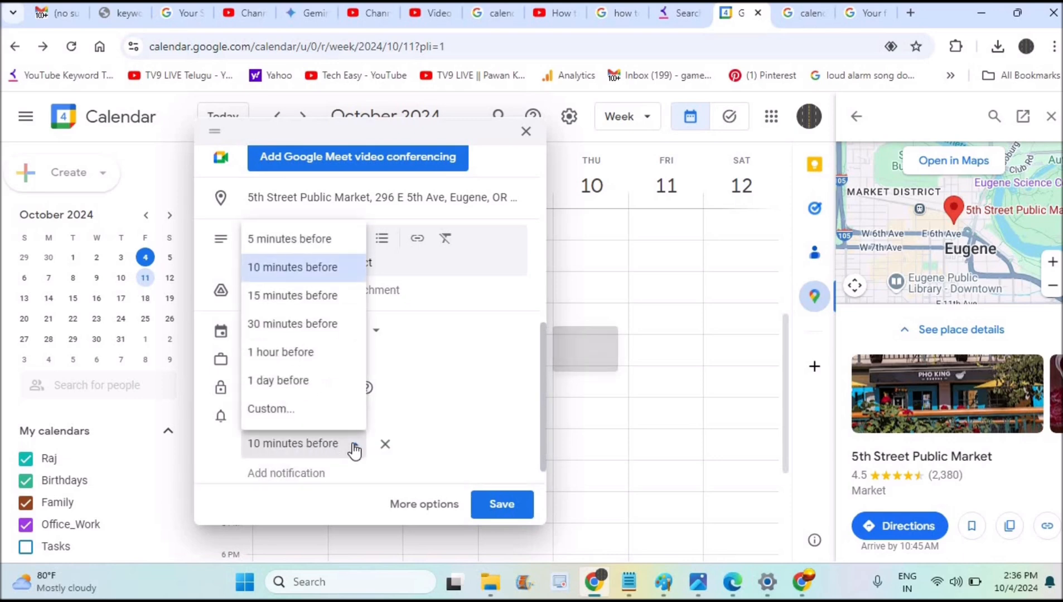
click(290, 243)
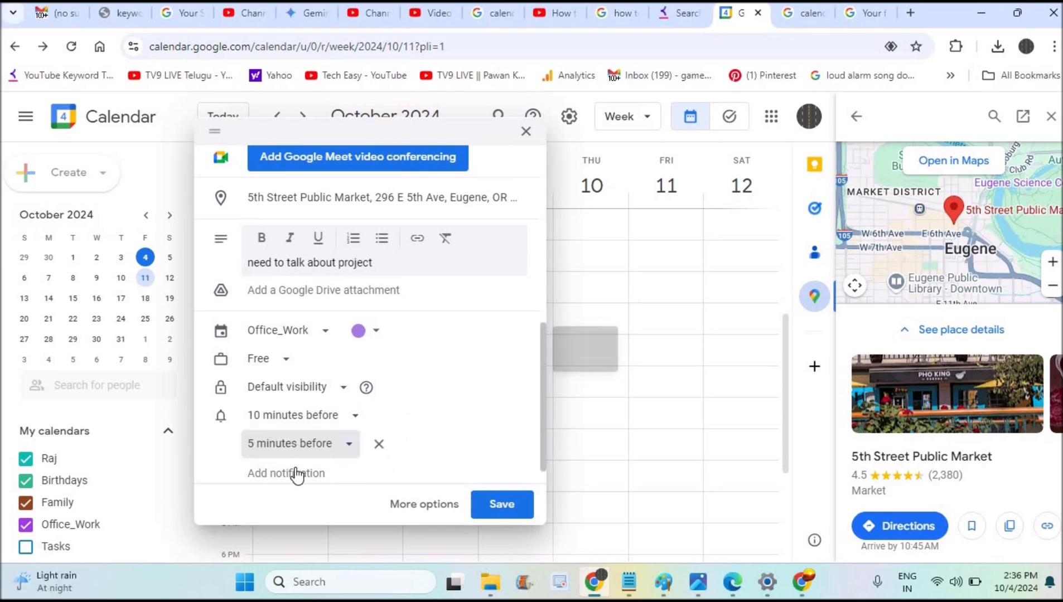
Add a third event notification with a custom time of 1 day before.
click(275, 474)
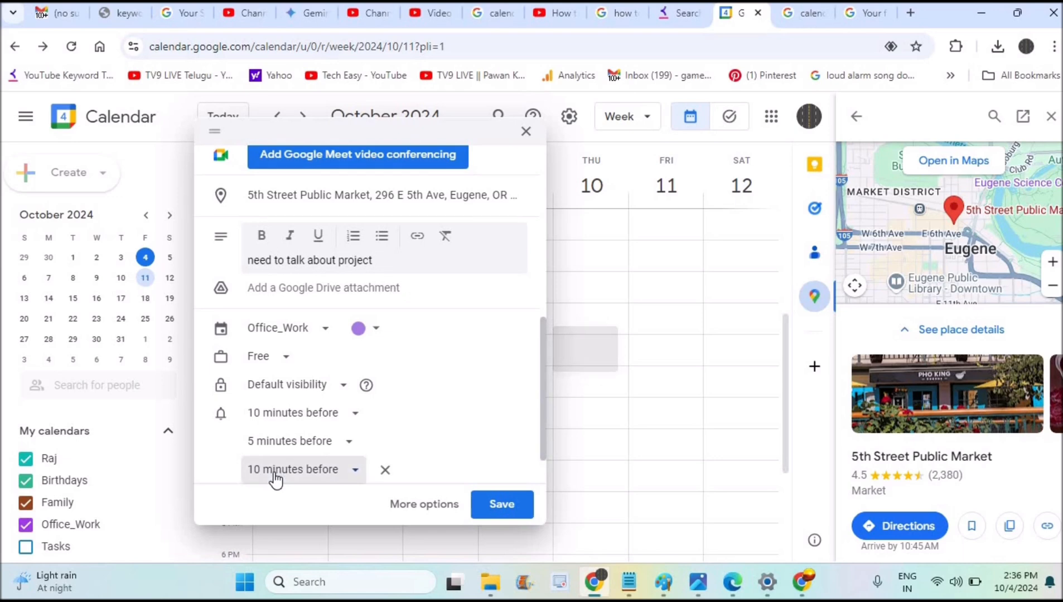
click(356, 472)
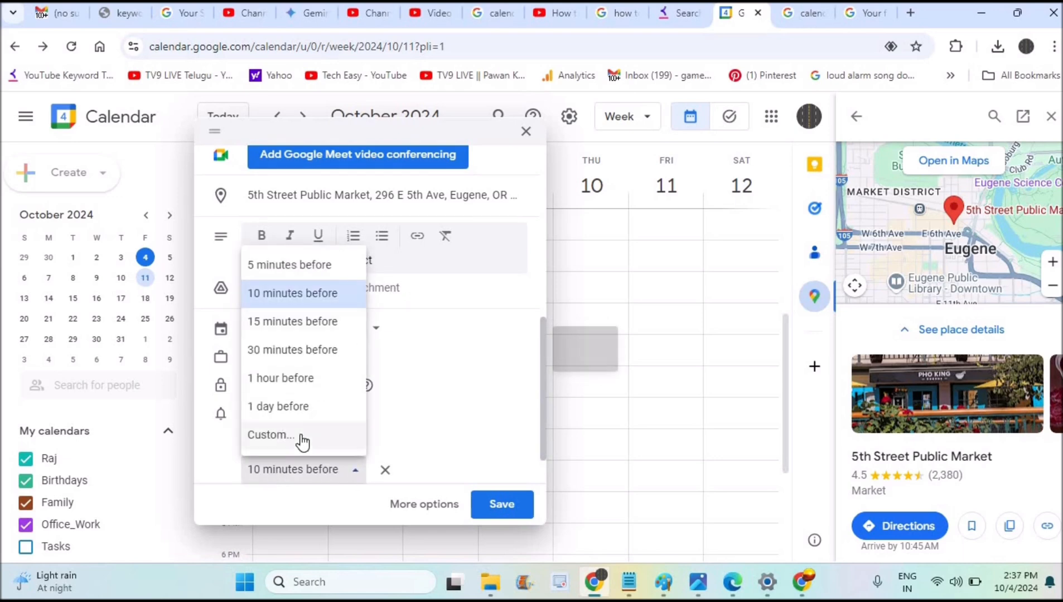
click(301, 435)
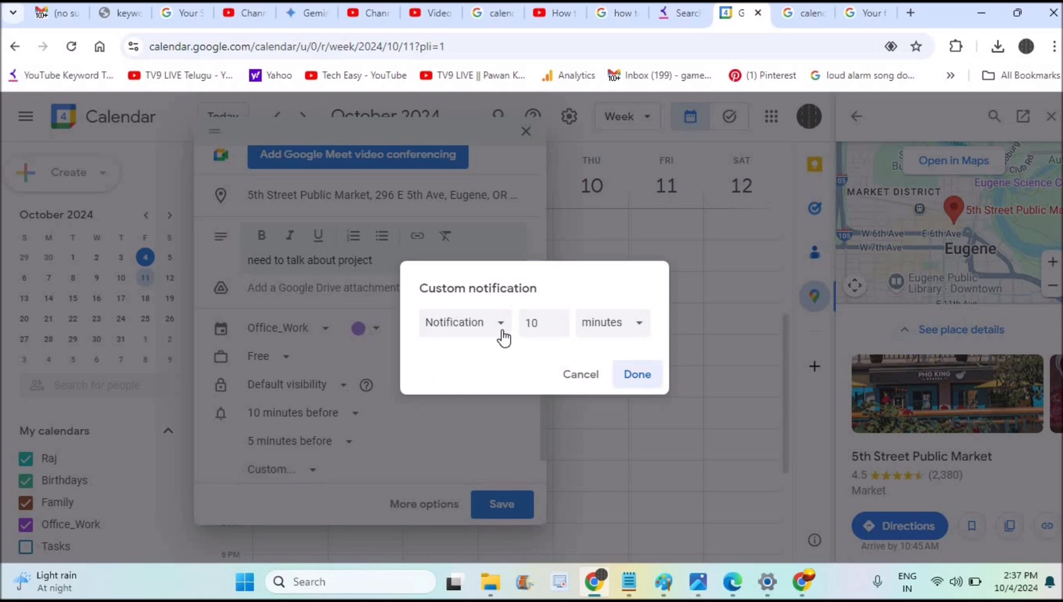
click(550, 322)
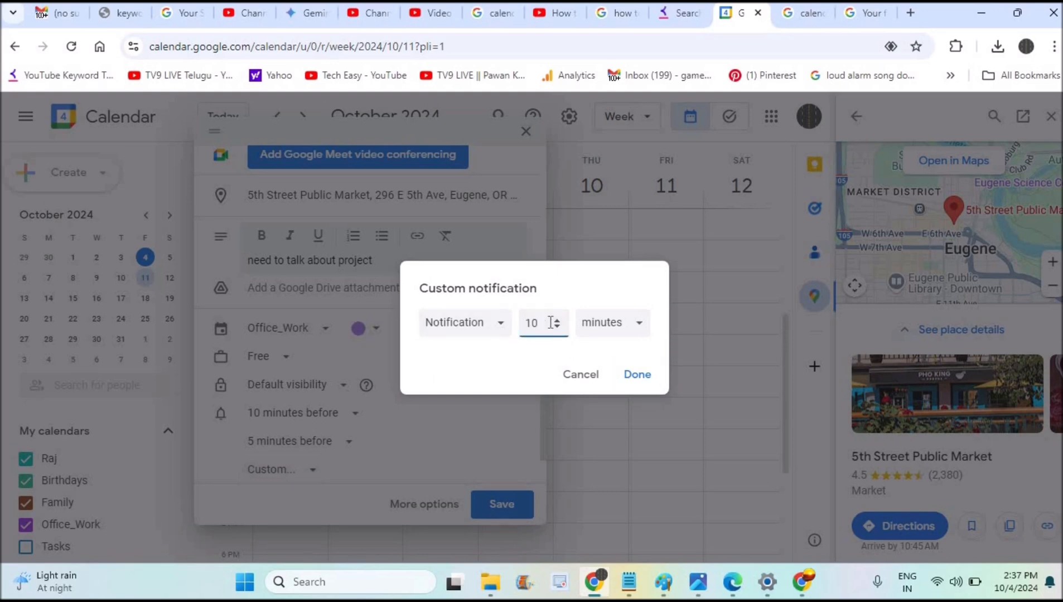
click(628, 327)
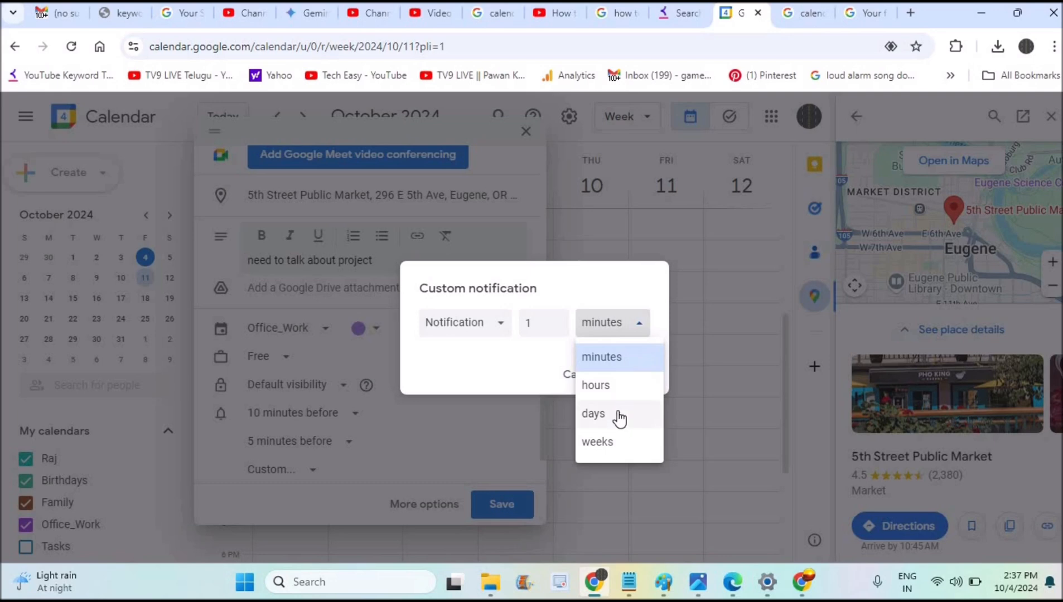
click(618, 411)
click(629, 375)
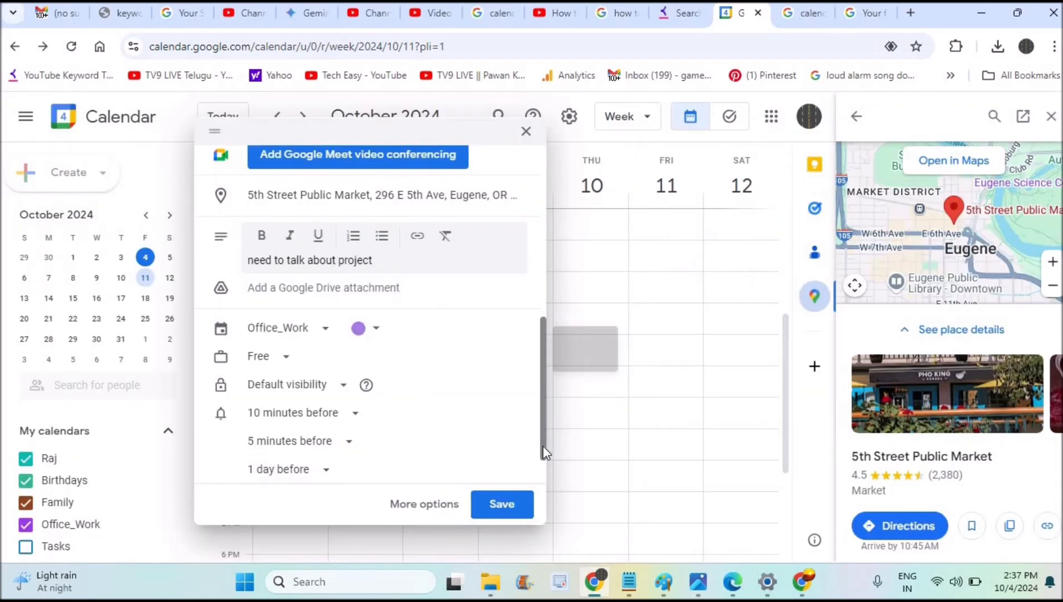
Open the event's full editing page, then allow guests to modify the event and revoke that permission again.
drag(542, 446, 543, 474)
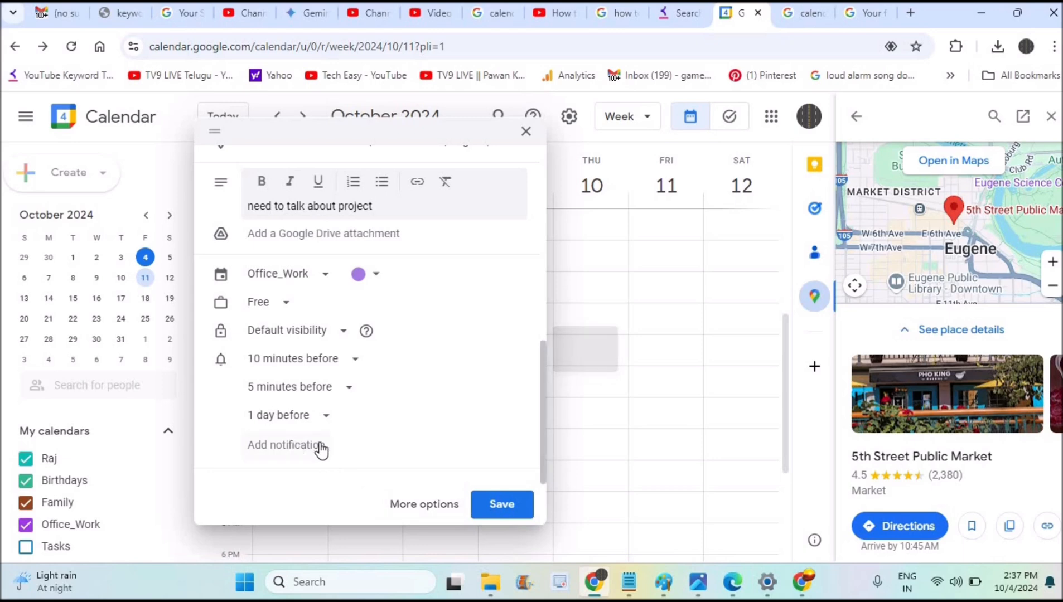
click(412, 510)
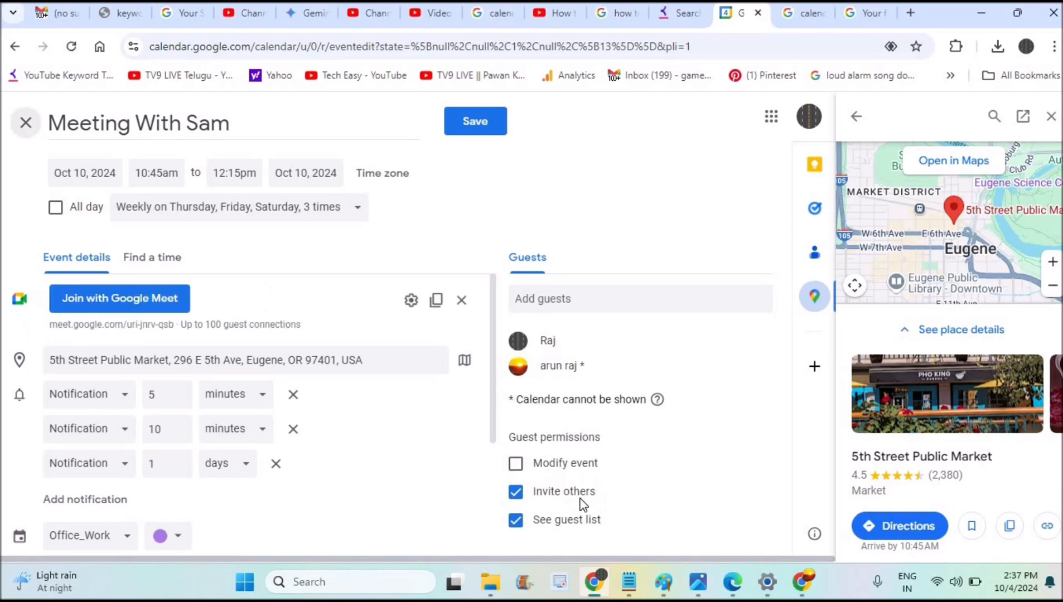
click(516, 465)
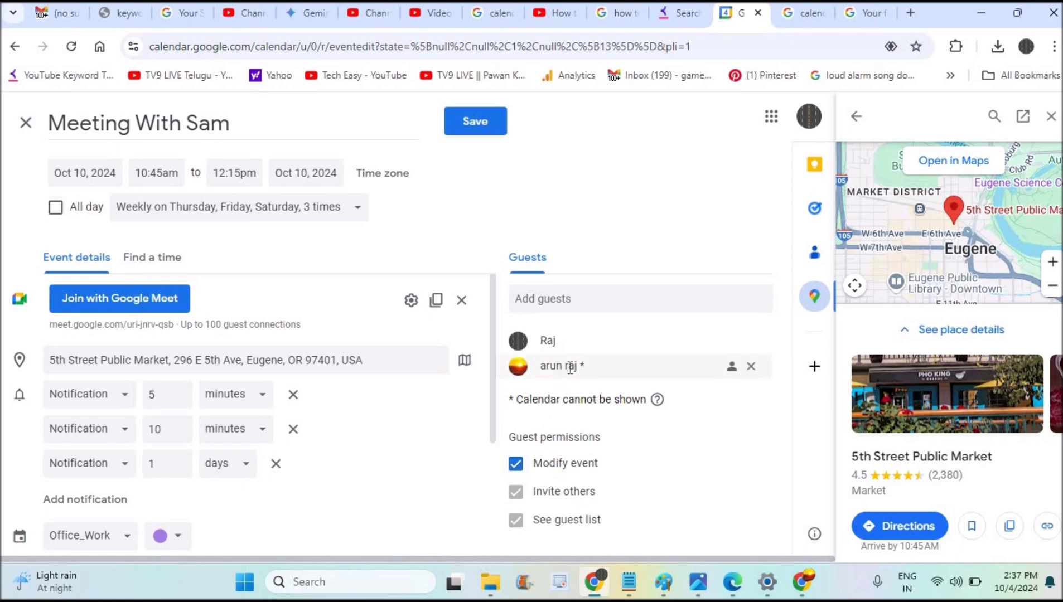
click(516, 466)
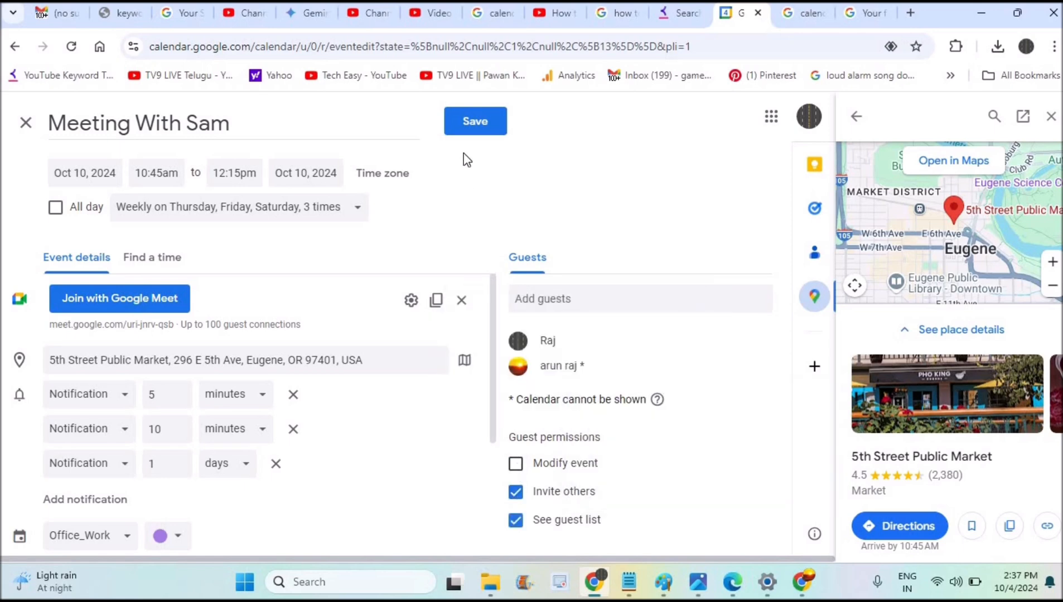
Save the event, send invitation emails to the guests, and close the map side panel.
click(466, 123)
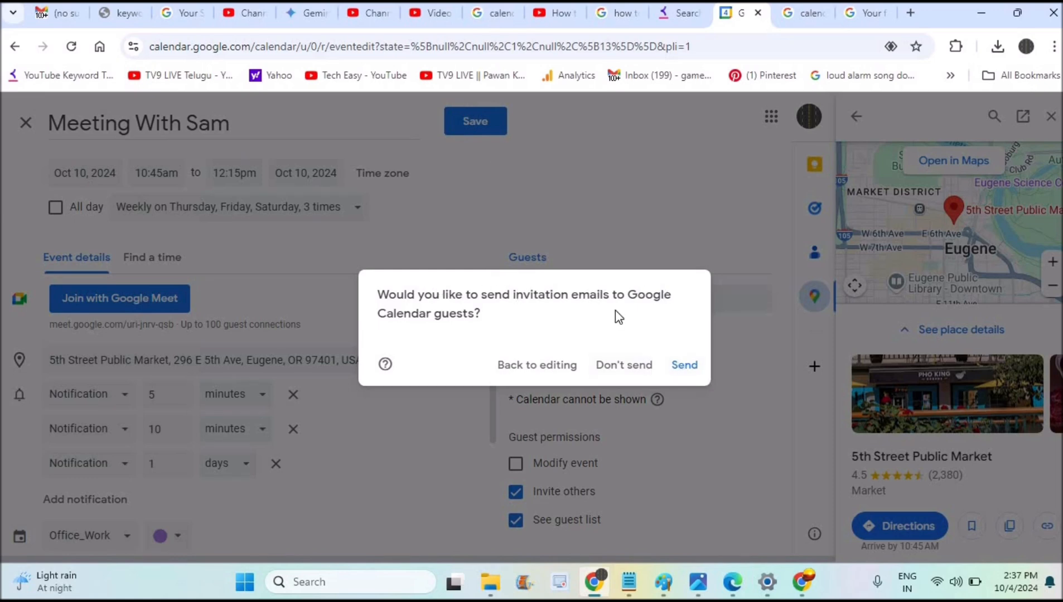
click(680, 365)
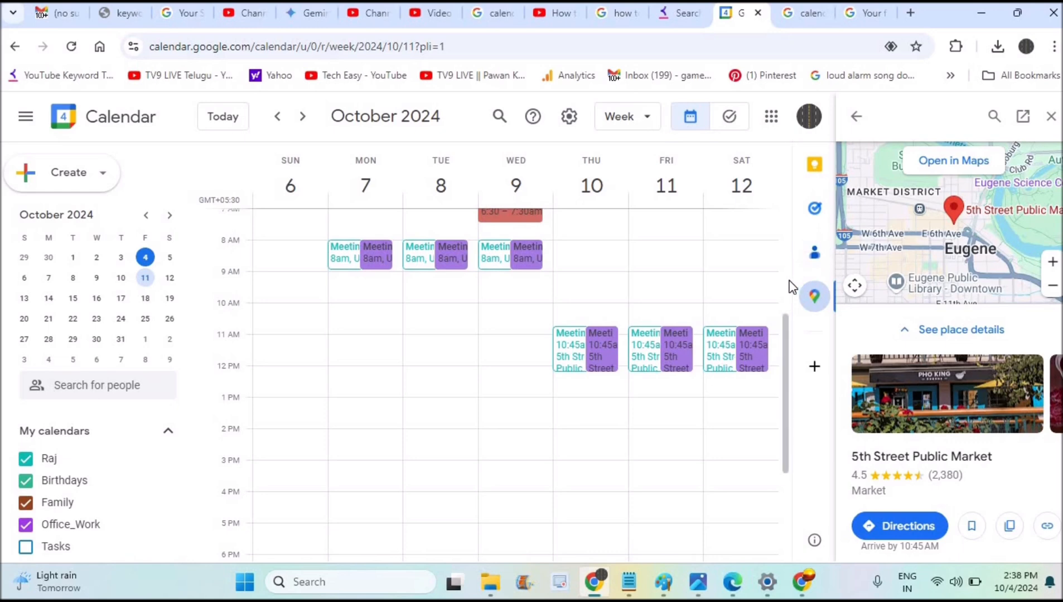
scroll(789, 280, up, 4)
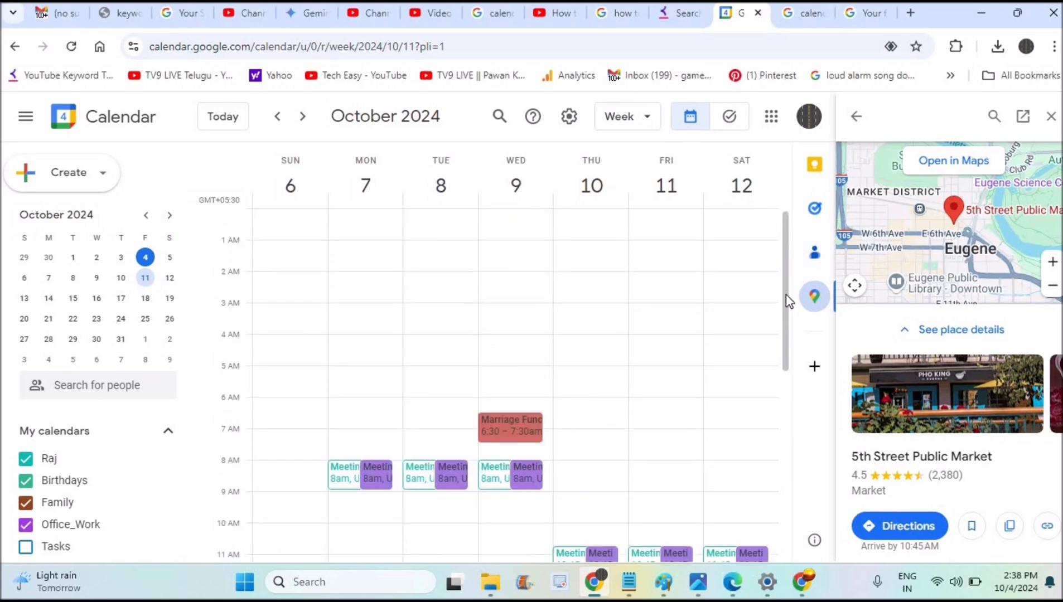
drag(789, 301, 786, 359)
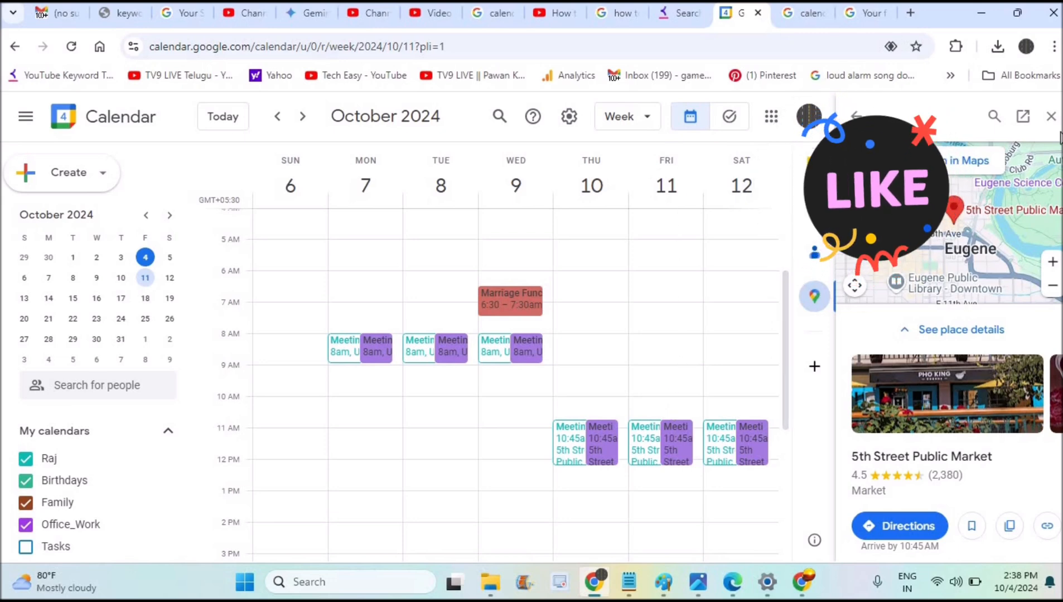
click(1052, 117)
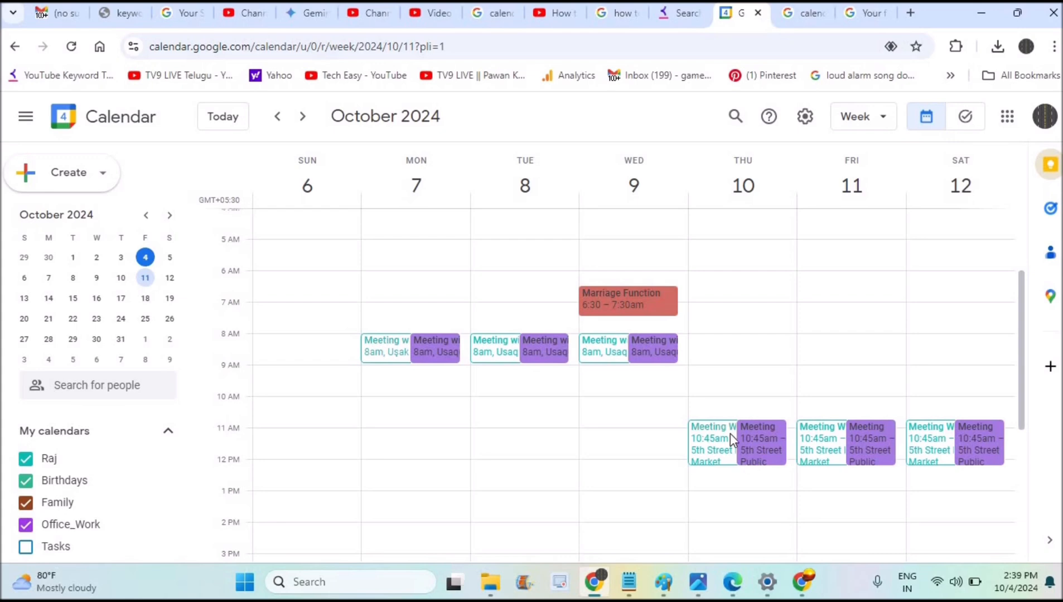
Copy the Office_Work meeting on Thursday, October 10 to the Family calendar and save the copy.
click(757, 441)
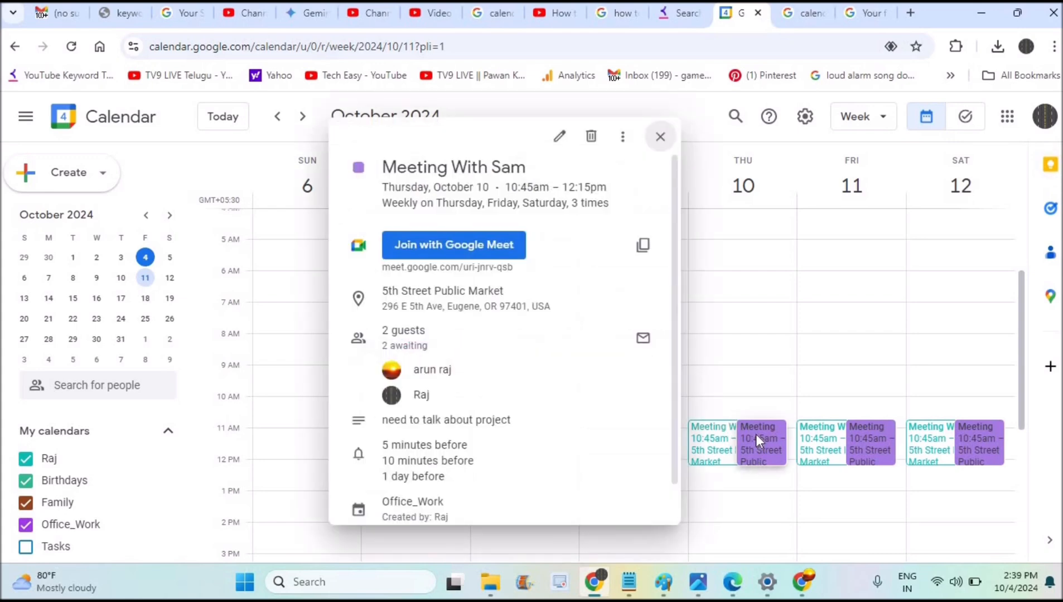
click(620, 140)
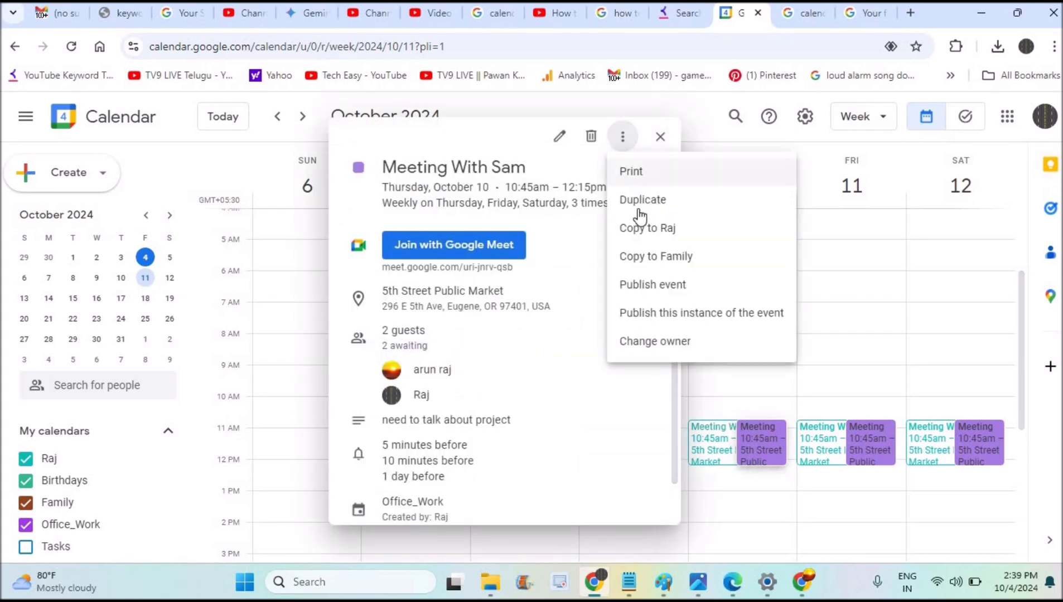
click(692, 265)
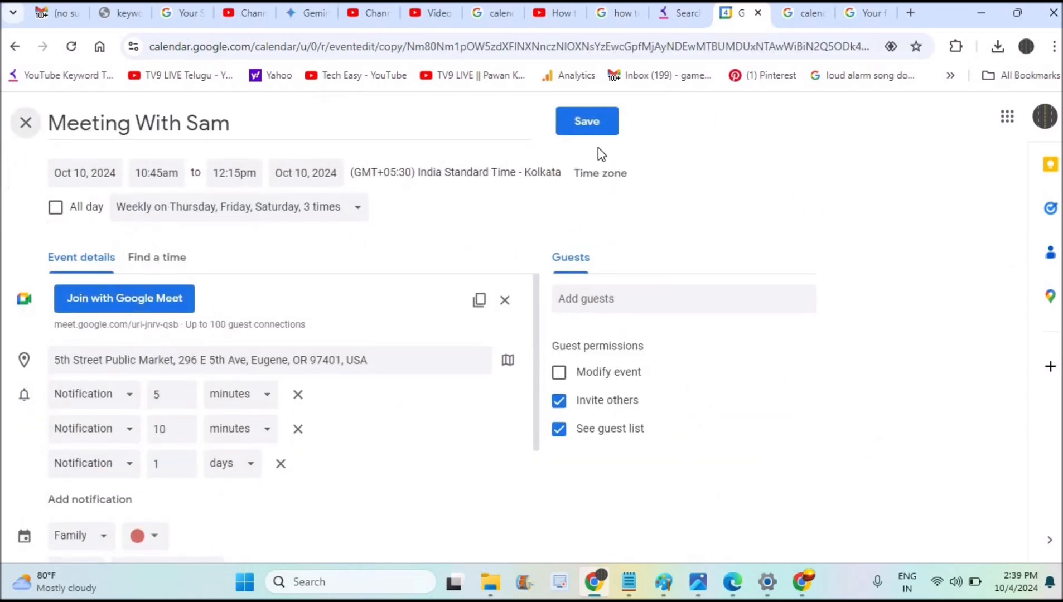
click(596, 127)
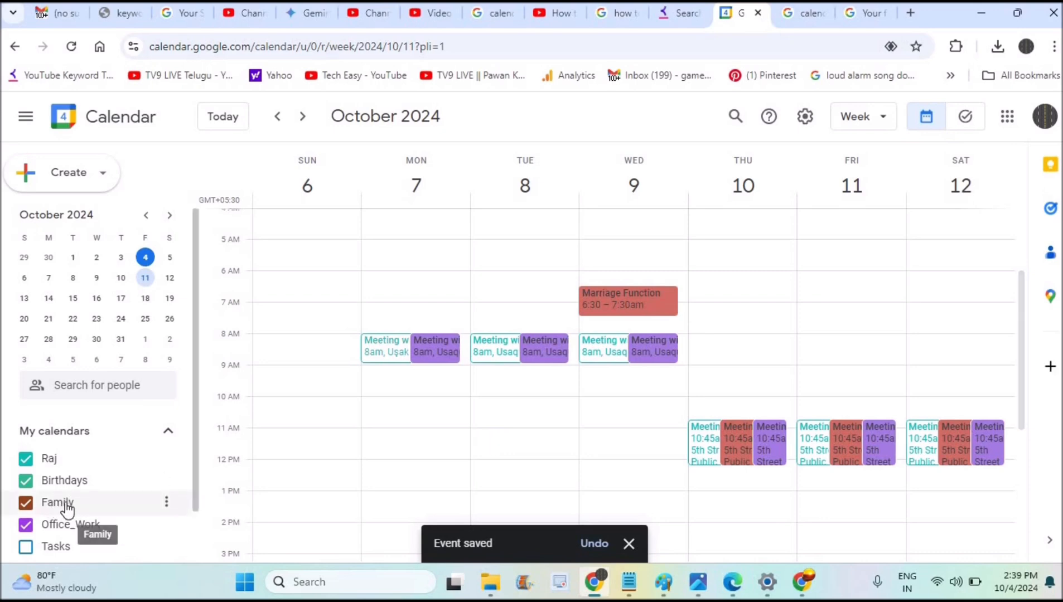
Open the additional options of the Office_Work meeting on Thursday, October 10.
click(765, 453)
click(623, 137)
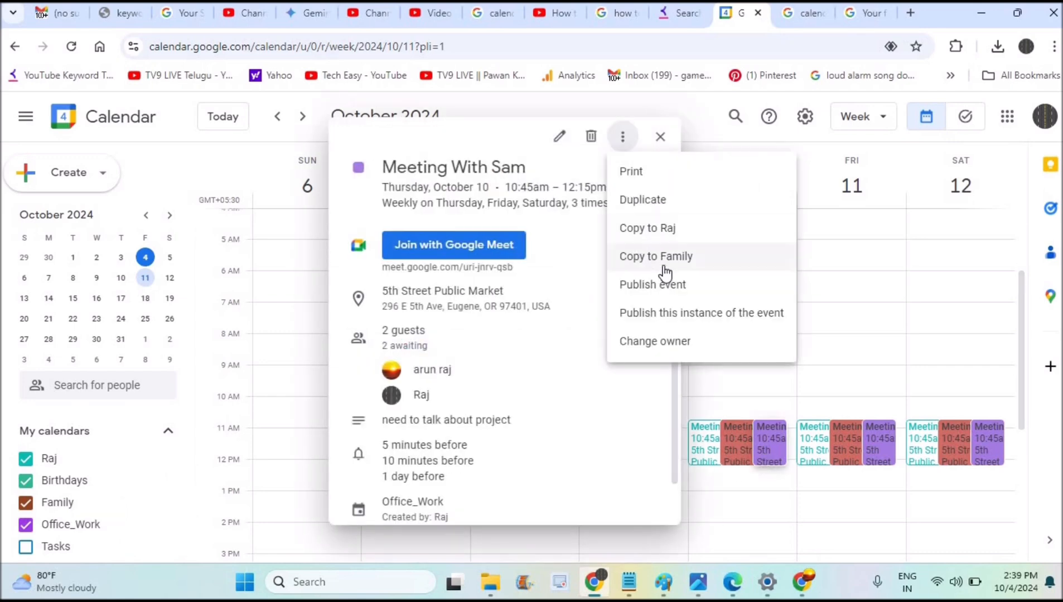